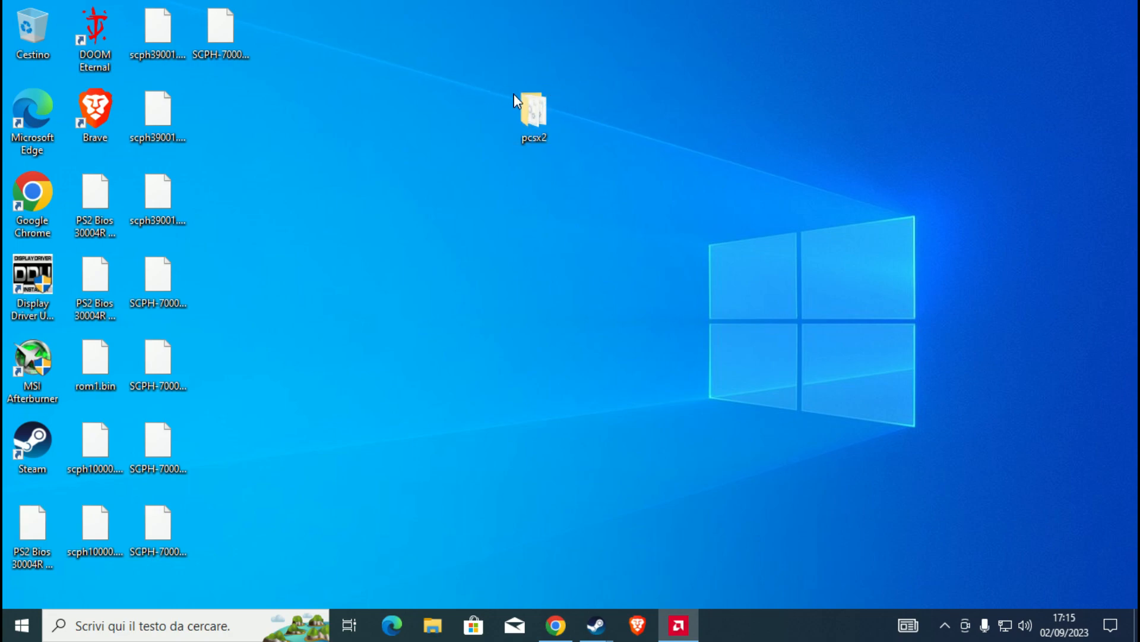
Review the PCSX2 downloads page and the Retrostic PS2 BIOS download page in Chrome, then return to the desktop.
{"action": "left_click", "coordinate": [552, 635]}
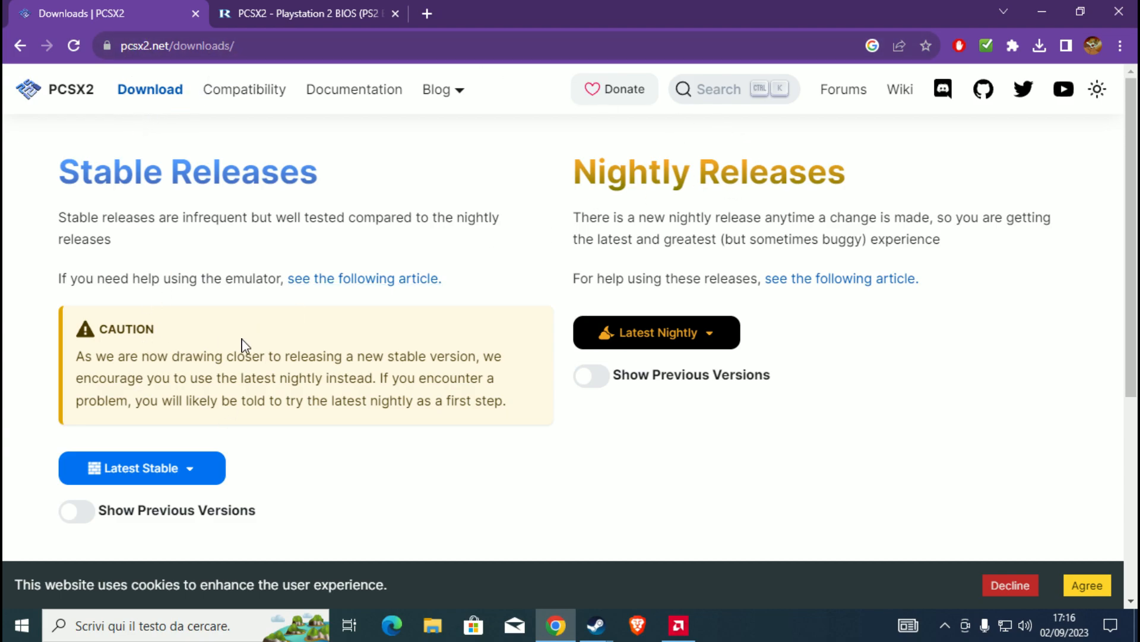
{"action": "left_click", "coordinate": [310, 8]}
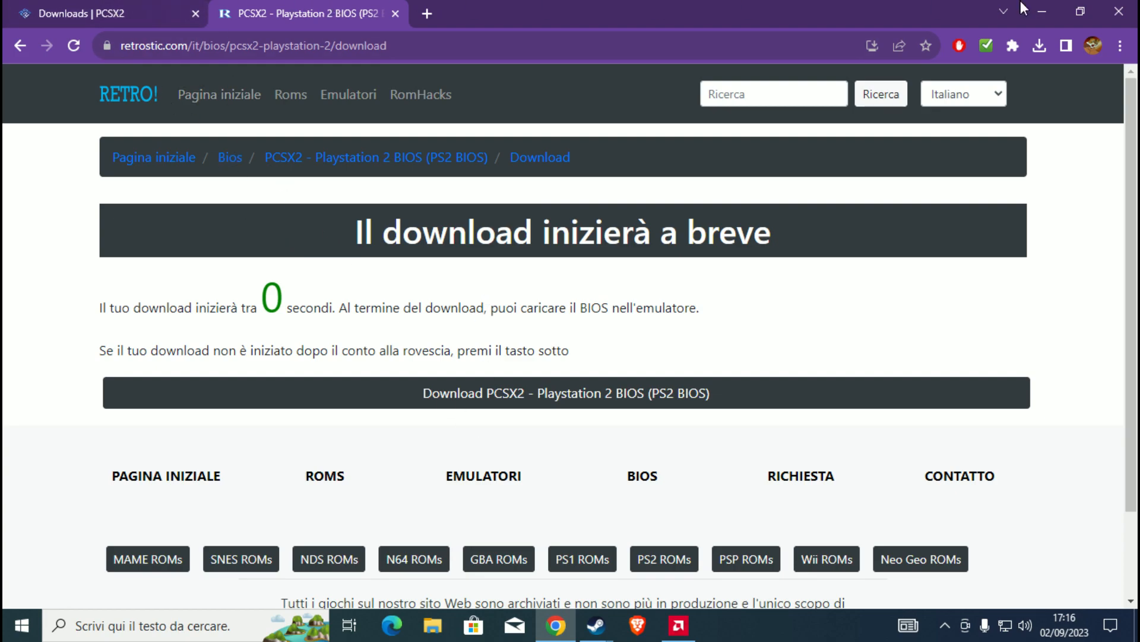
{"action": "left_click", "coordinate": [1044, 5]}
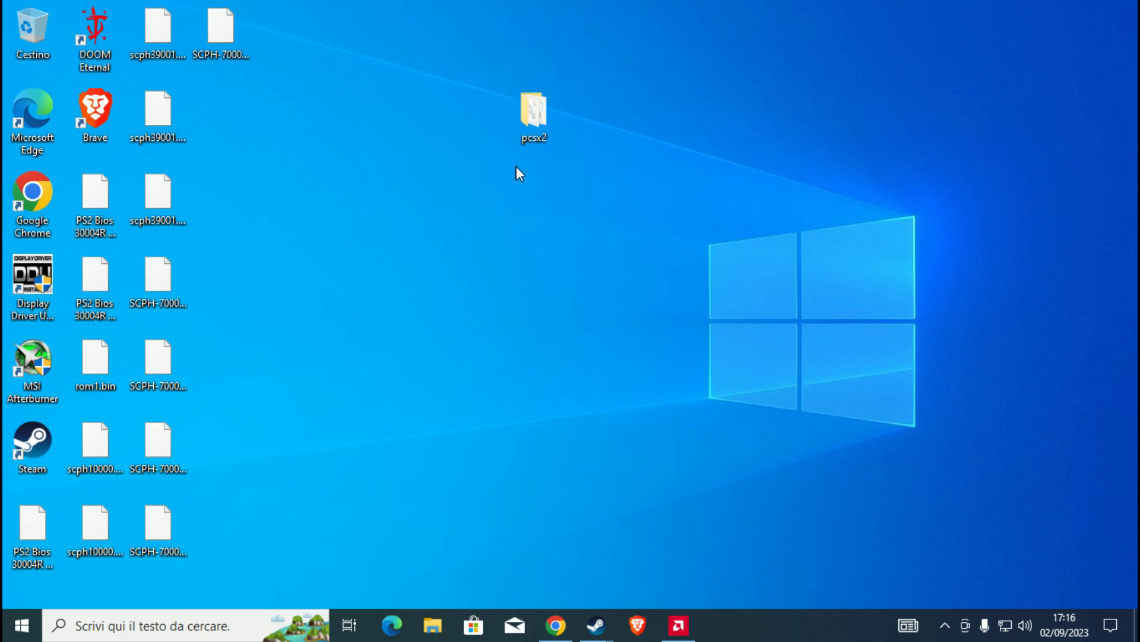
Open the pcsx2 folder on the desktop and launch pcsx2-qt.
{"action": "double_click", "coordinate": [538, 116]}
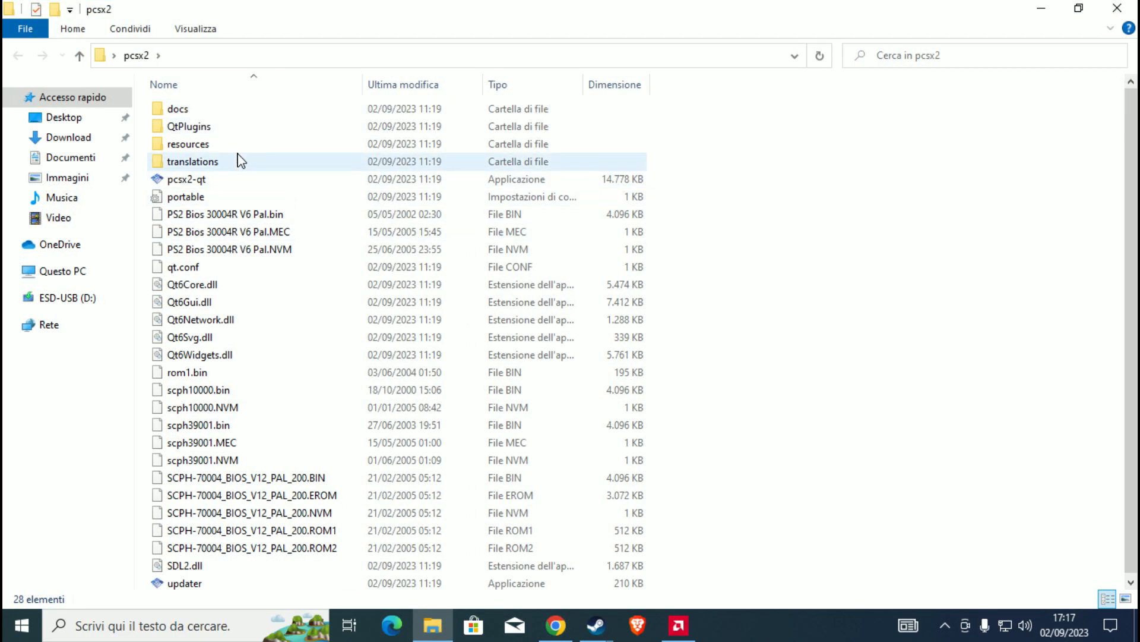
{"action": "scroll", "coordinate": [205, 197], "scroll_direction": "down", "scroll_amount": 1}
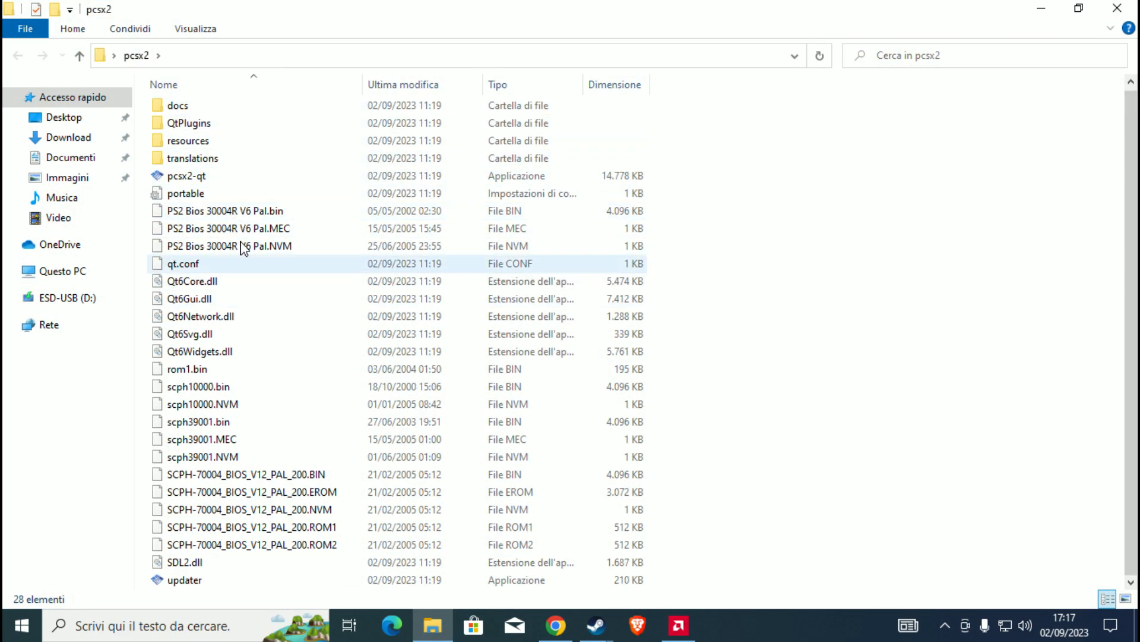
{"action": "double_click", "coordinate": [226, 177]}
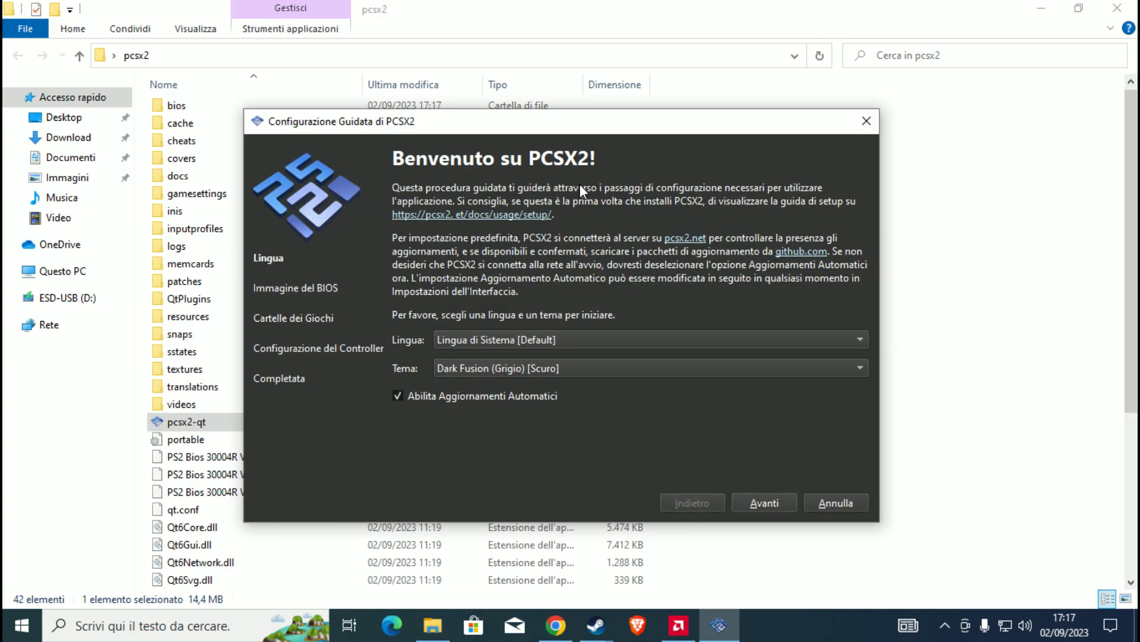
Set the setup wizard's language to English (en) and continue to the BIOS Image page.
{"action": "left_click", "coordinate": [661, 337]}
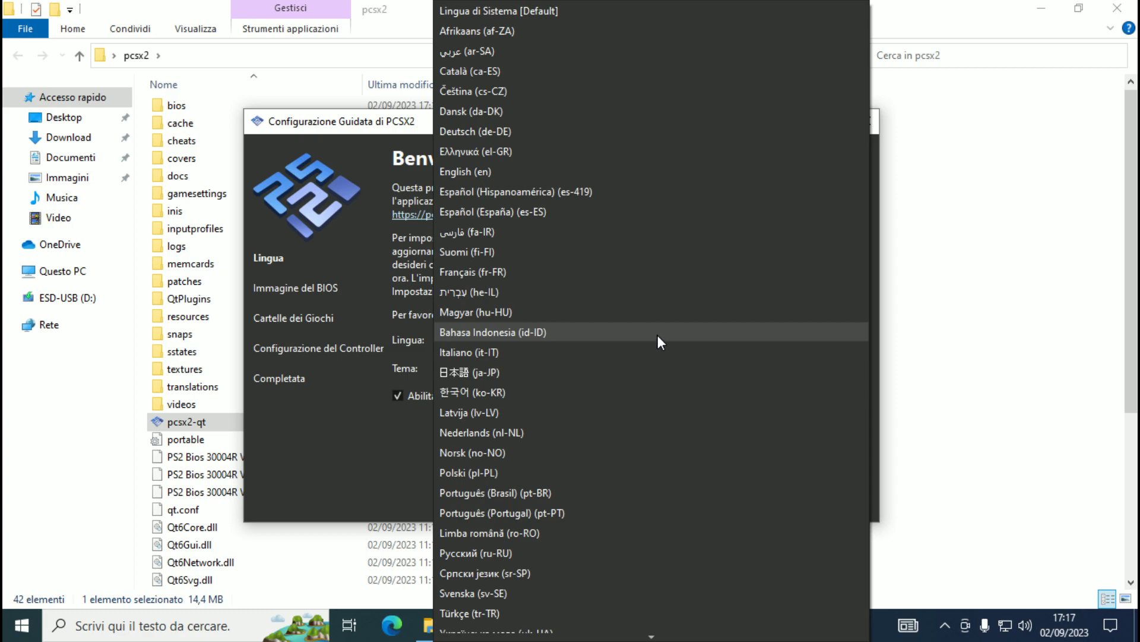
{"action": "left_click", "coordinate": [484, 173]}
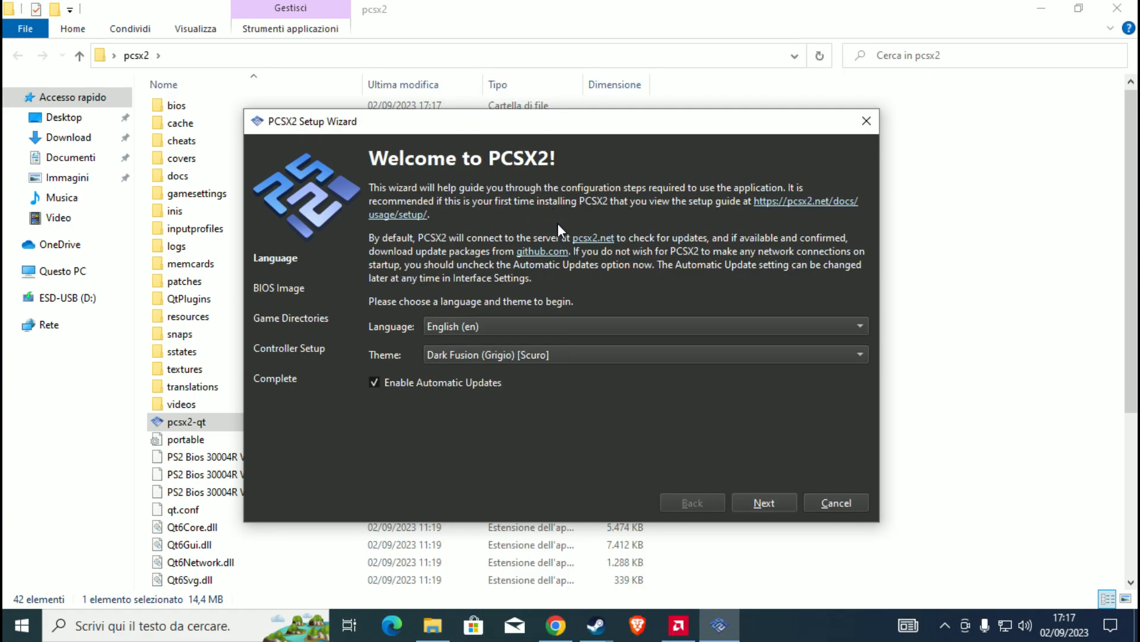
{"action": "left_click", "coordinate": [764, 503]}
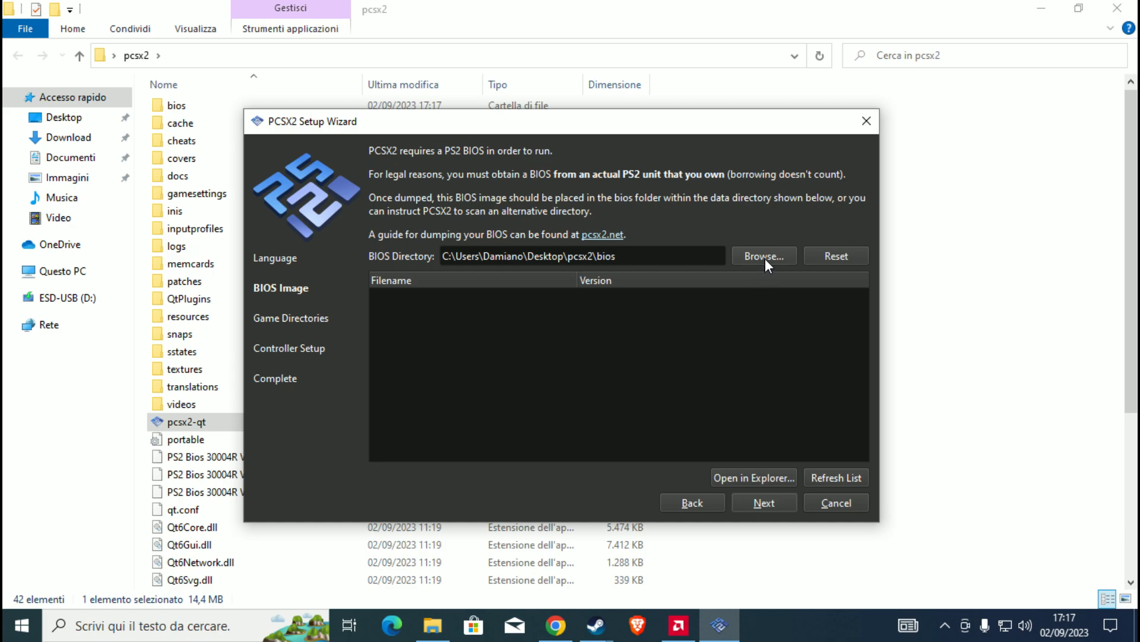
Move the wizard aside and open the bios subfolder of pcsx2 in a smaller window beside the desktop files.
{"action": "left_click_drag", "start_coordinate": [697, 128], "coordinate": [962, 273]}
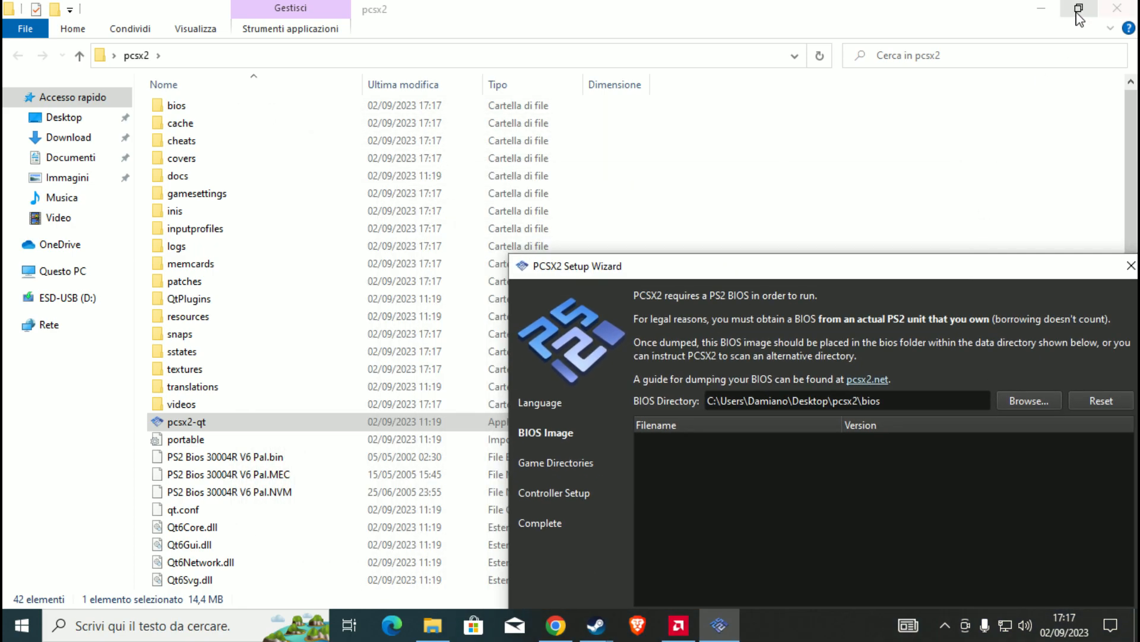
{"action": "left_click", "coordinate": [1079, 8]}
{"action": "left_click_drag", "start_coordinate": [560, 49], "coordinate": [724, 46]}
{"action": "double_click", "coordinate": [533, 143]}
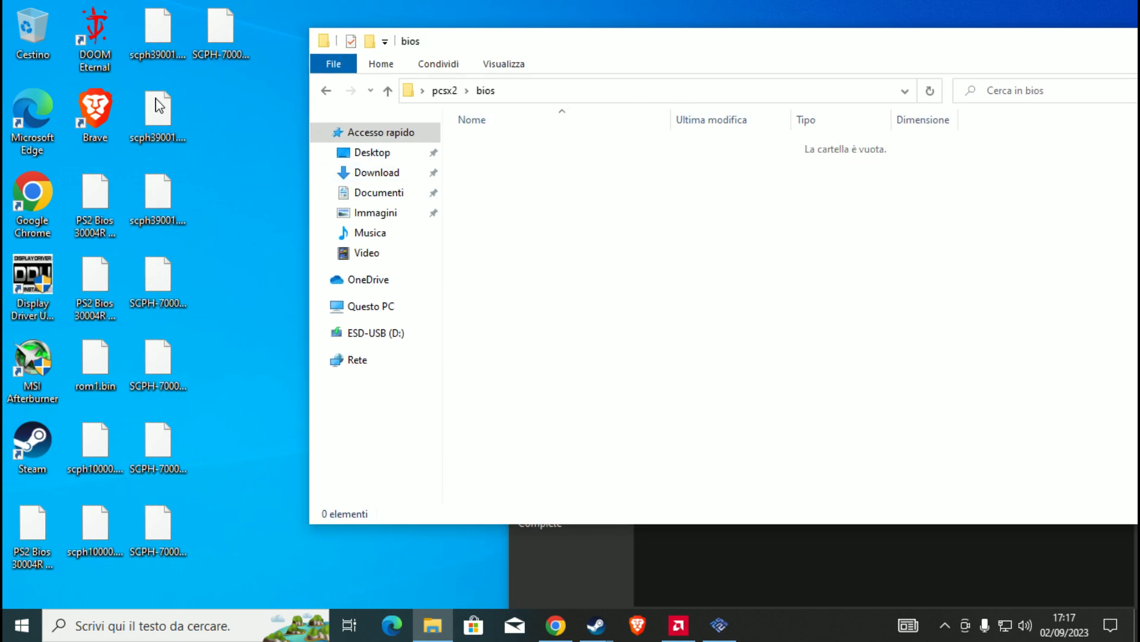
Move all the PS2 BIOS files (PS2 Bios 30004R, rom1, scph10000, scph39001, SCPH-70004) from the desktop into the bios folder and close it.
{"action": "left_click", "coordinate": [33, 550]}
{"action": "left_click_drag", "start_coordinate": [15, 590], "coordinate": [226, 502]}
{"action": "left_click_drag", "start_coordinate": [159, 541], "coordinate": [705, 249]}
{"action": "left_click_drag", "start_coordinate": [65, 528], "coordinate": [717, 255]}
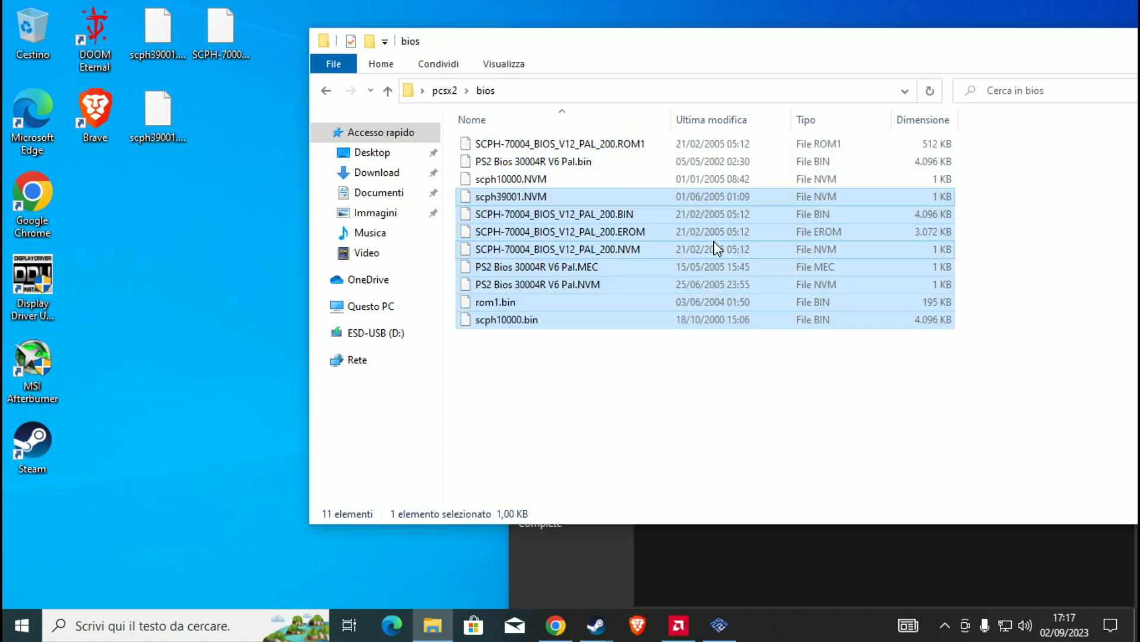
{"action": "left_click_drag", "start_coordinate": [142, 199], "coordinate": [600, 353]}
{"action": "left_click_drag", "start_coordinate": [980, 52], "coordinate": [718, 63]}
{"action": "left_click", "coordinate": [968, 53]}
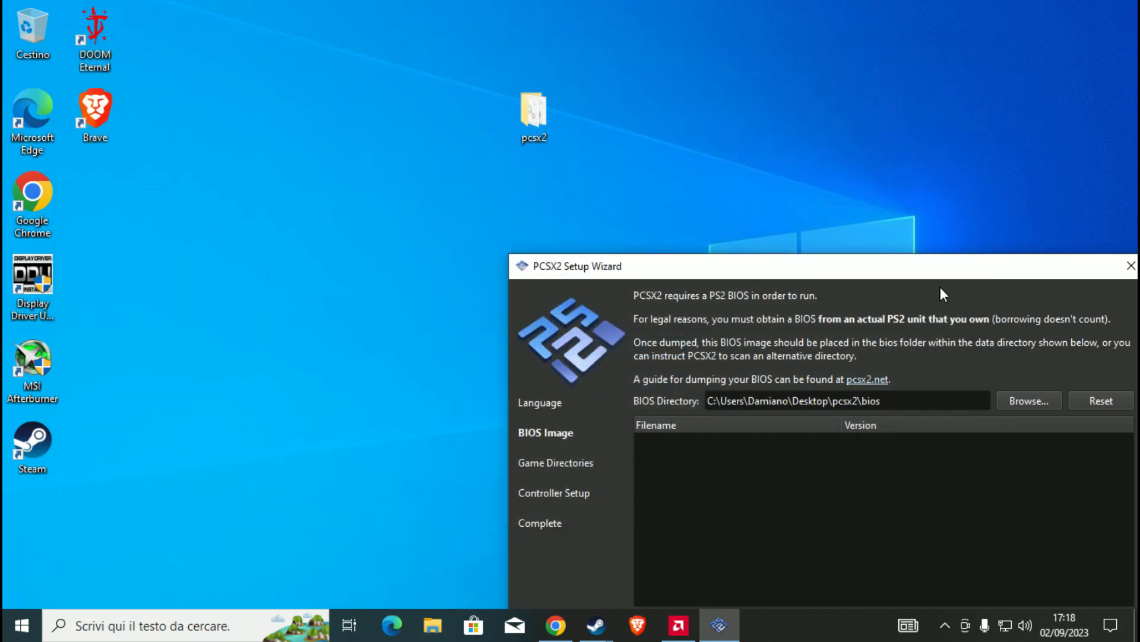
Refresh the wizard's BIOS list, select scph39001.bin and continue to the Game Directories page.
{"action": "left_click_drag", "start_coordinate": [928, 271], "coordinate": [685, 69]}
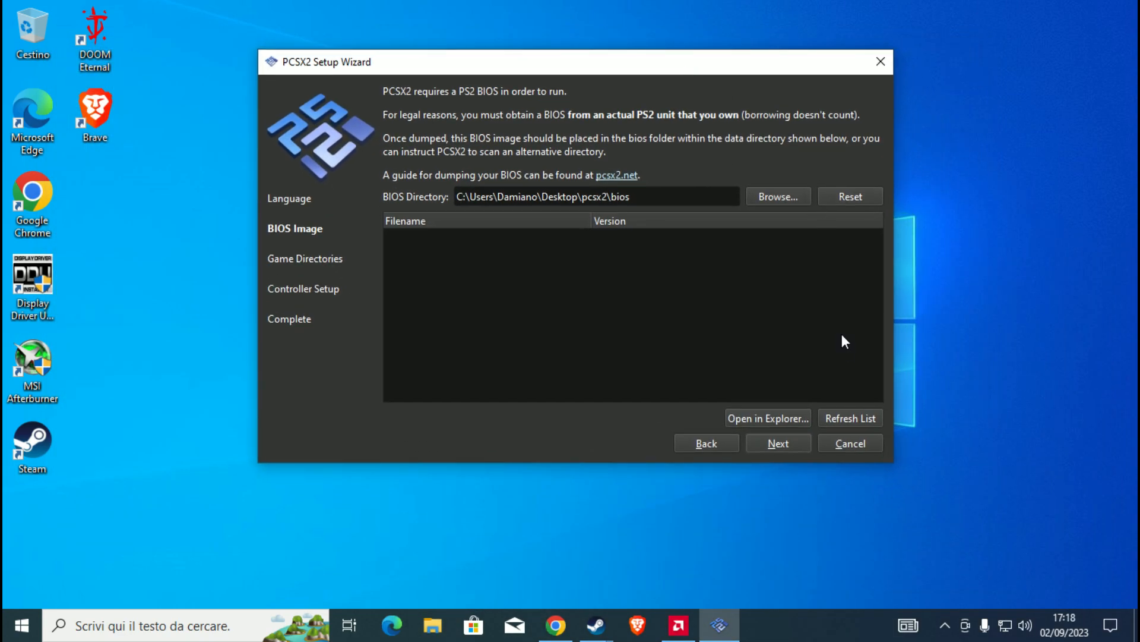
{"action": "left_click", "coordinate": [850, 417]}
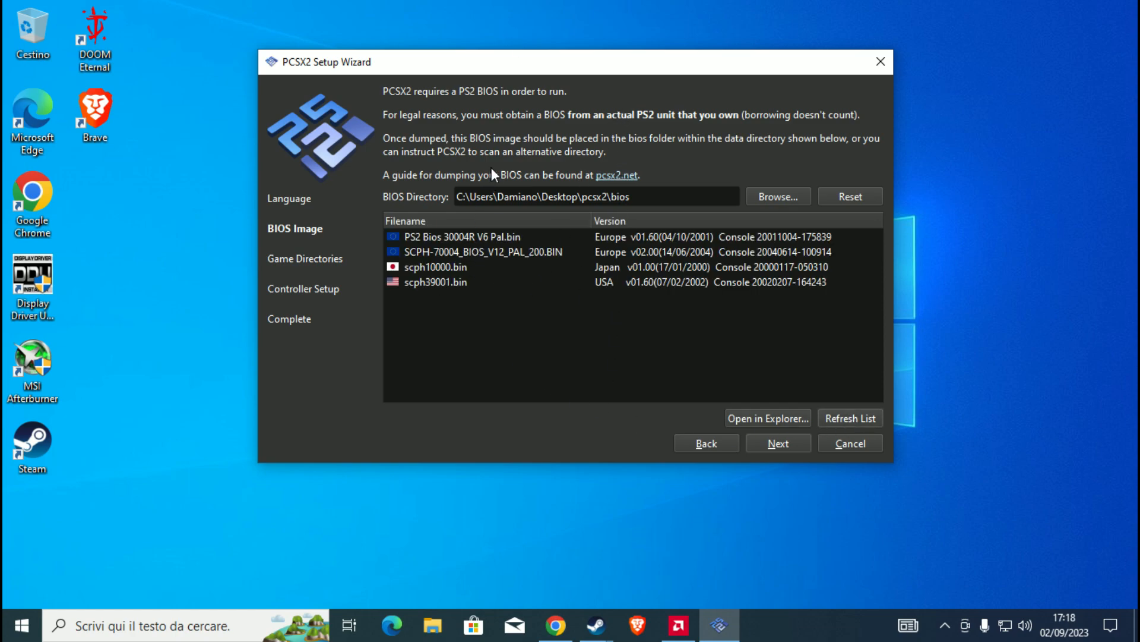
{"action": "left_click", "coordinate": [461, 282]}
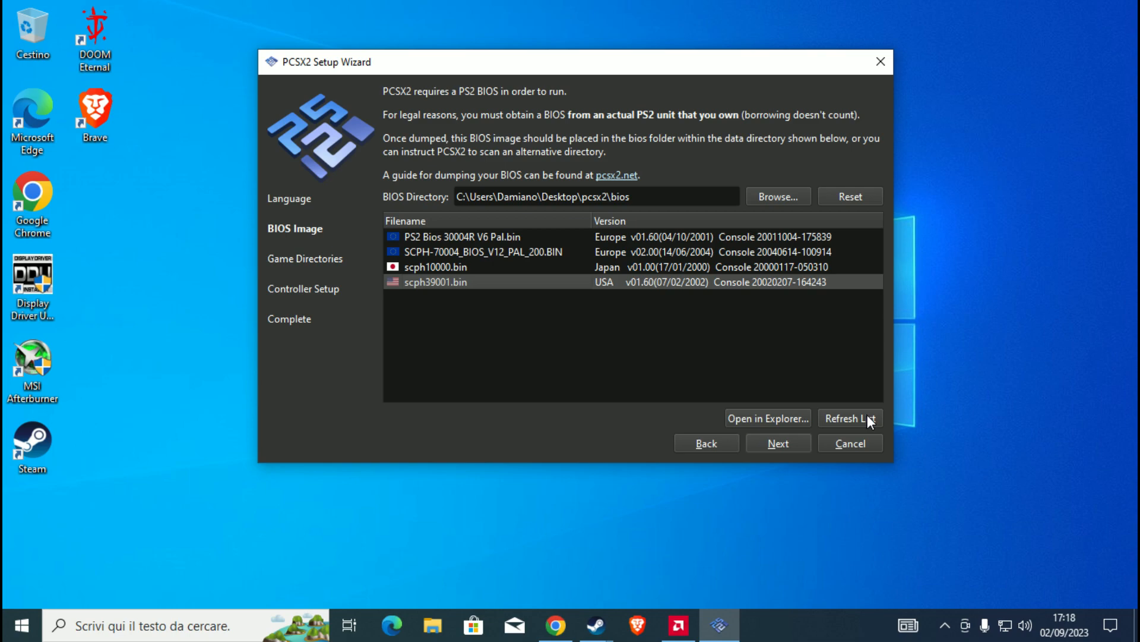
{"action": "left_click", "coordinate": [783, 446]}
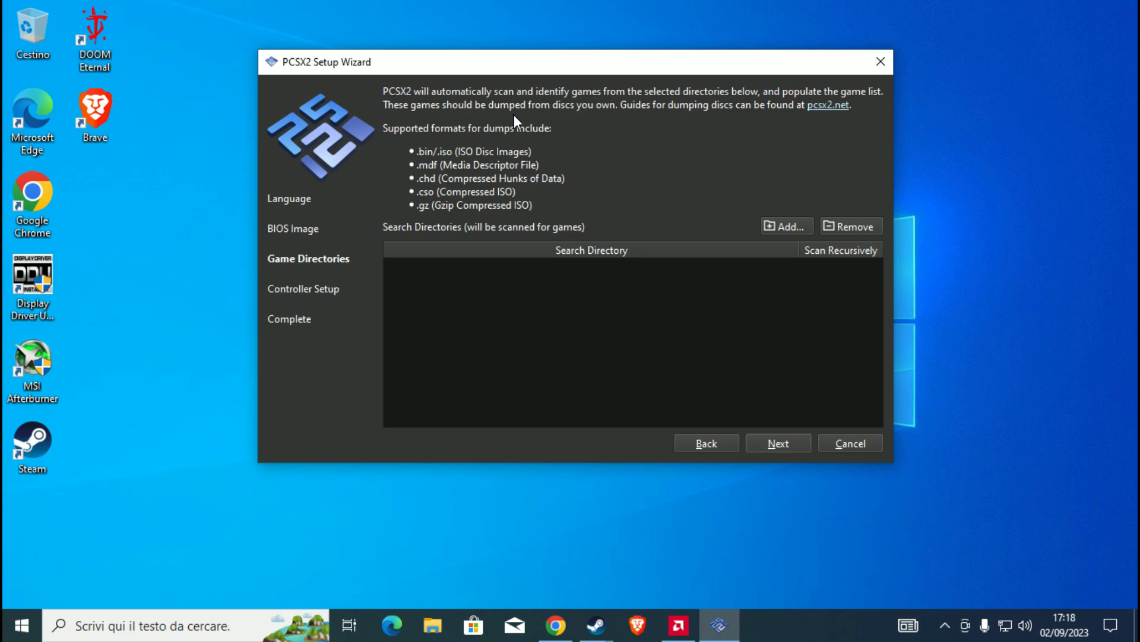
Create a new folder named games inside the pcsx2 folder, keeping its window beside the desktop icons.
{"action": "left_click_drag", "start_coordinate": [623, 62], "coordinate": [701, 237]}
{"action": "double_click", "coordinate": [550, 120]}
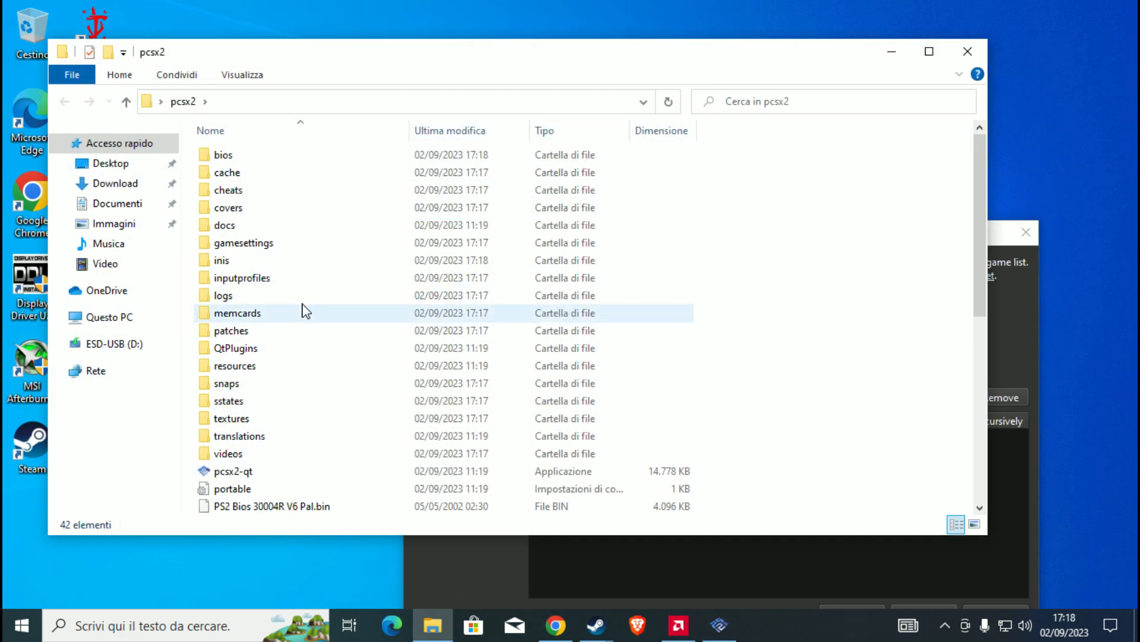
{"action": "right_click", "coordinate": [781, 178]}
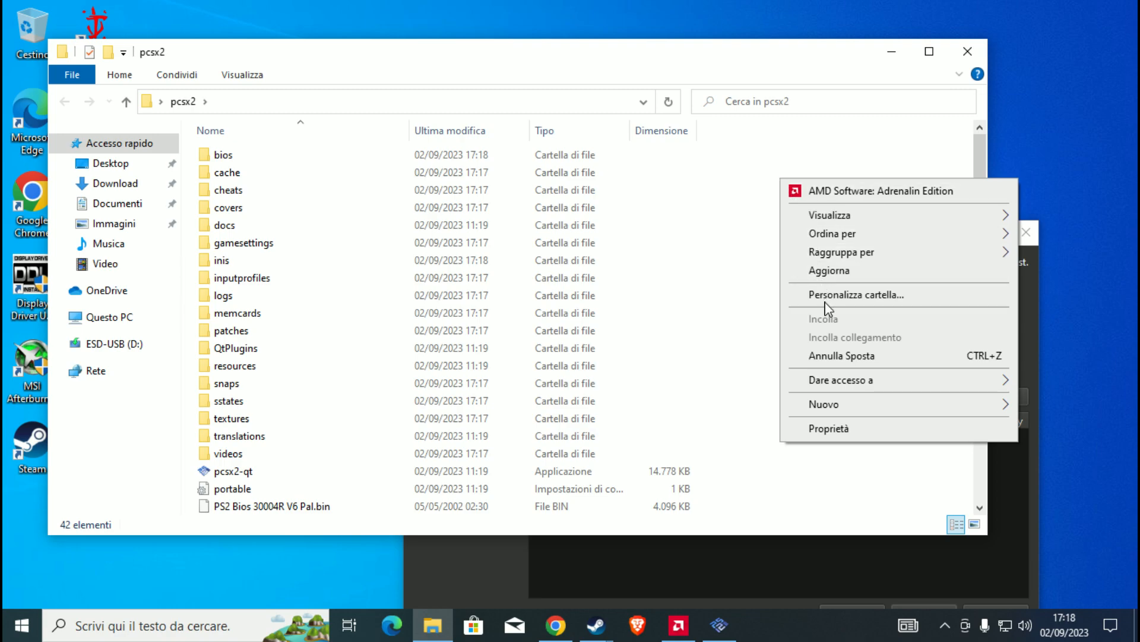
{"action": "mouse_move", "coordinate": [851, 408]}
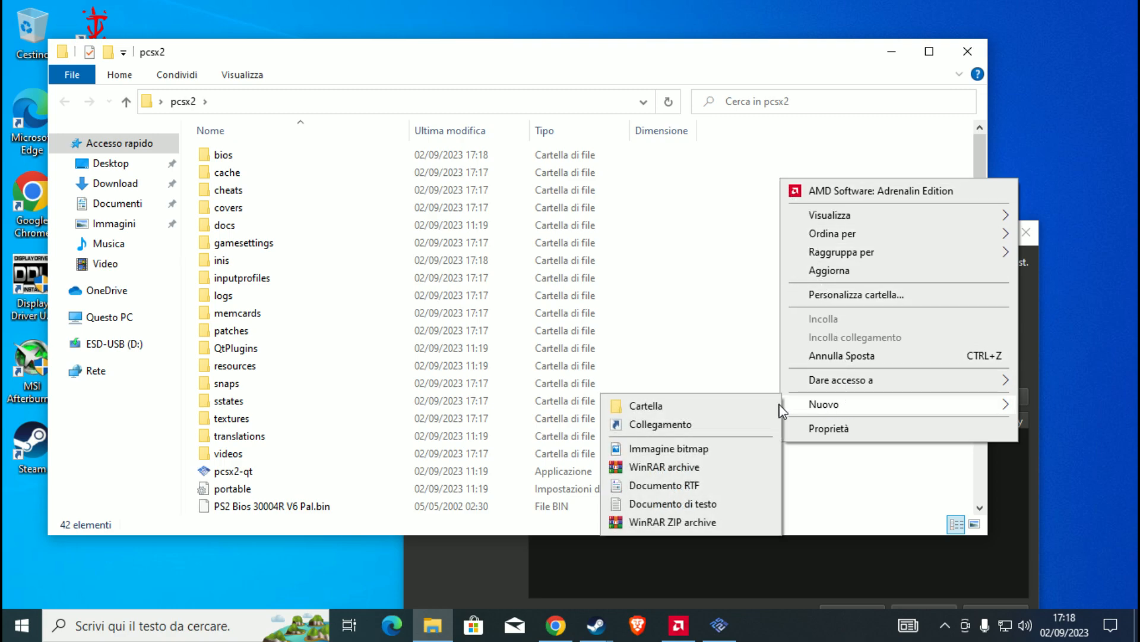
{"action": "left_click", "coordinate": [710, 404]}
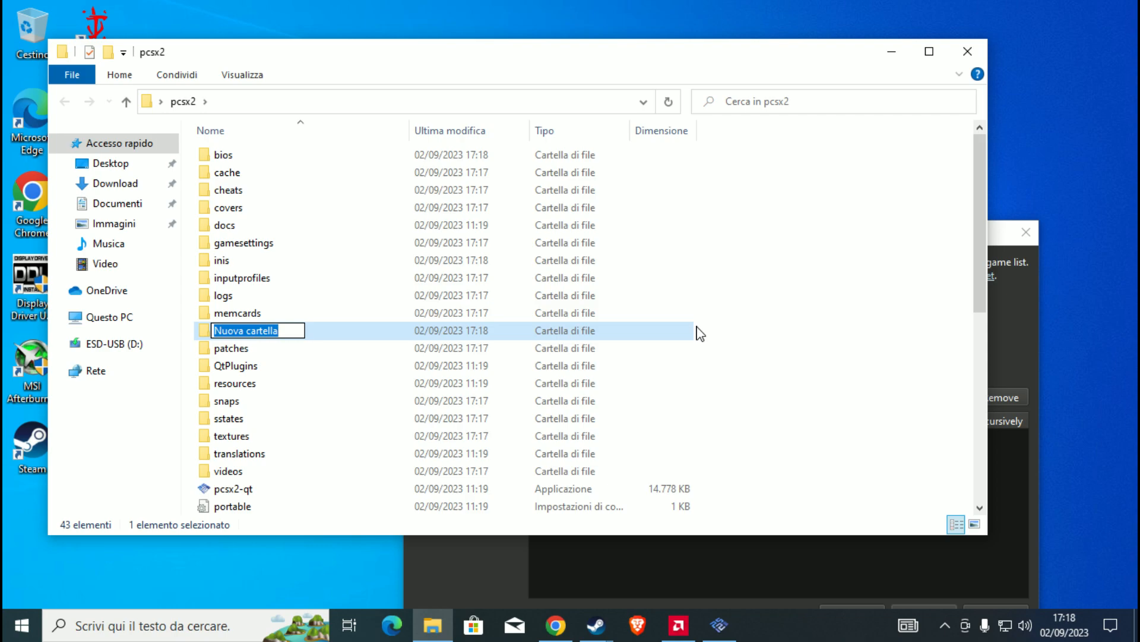
{"action": "type", "text": "games"}
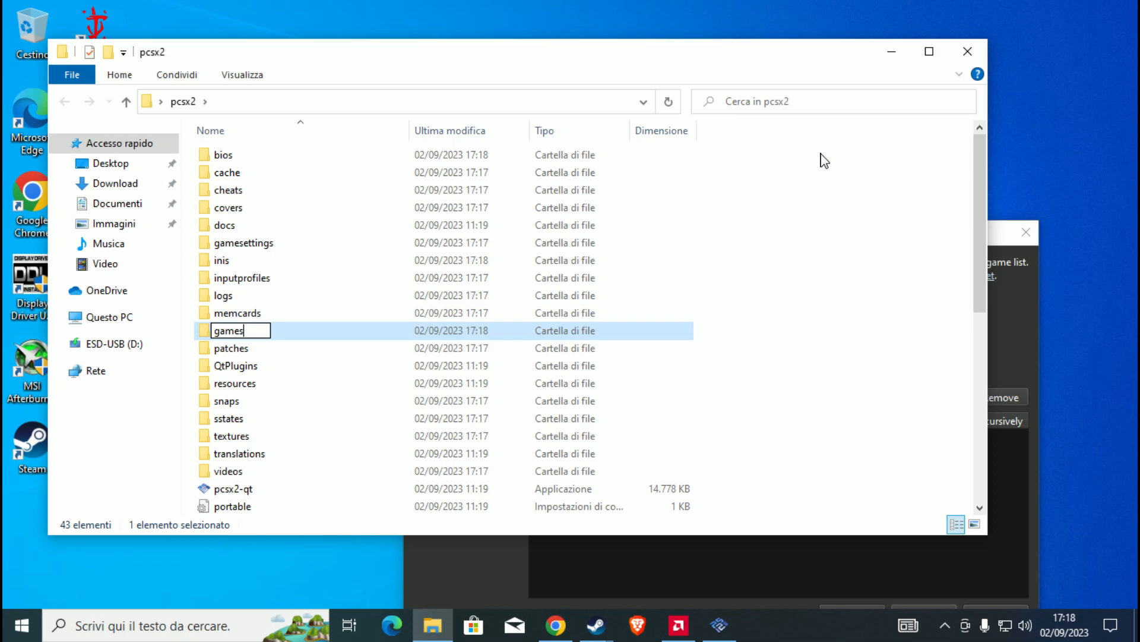
{"action": "key", "text": "Return"}
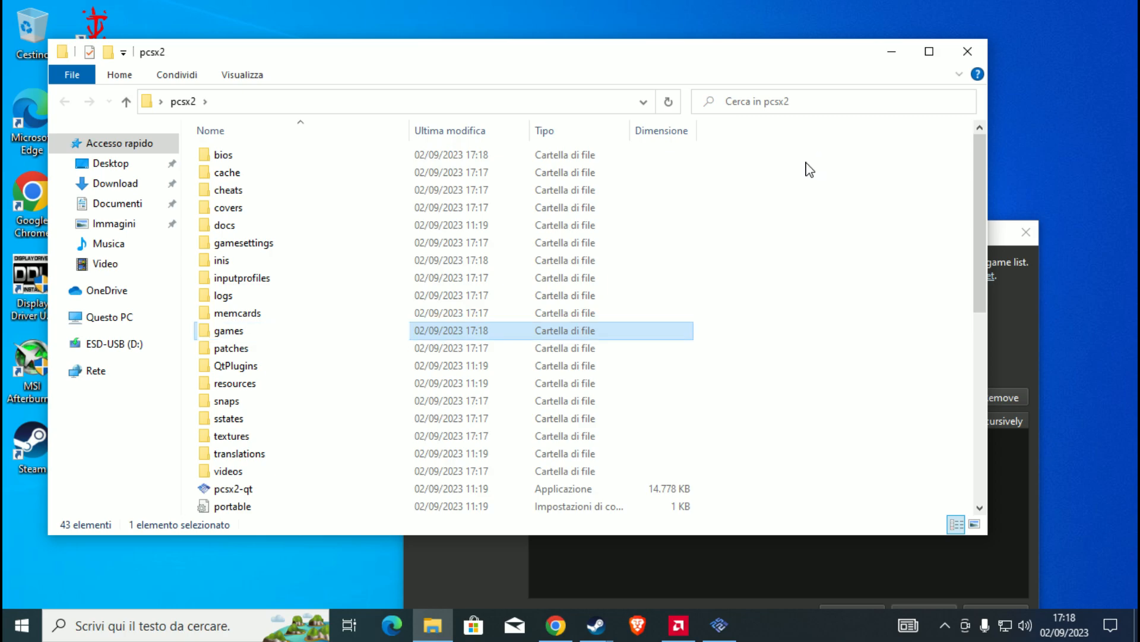
{"action": "left_click", "coordinate": [809, 167]}
{"action": "left_click_drag", "start_coordinate": [665, 58], "coordinate": [910, 13]}
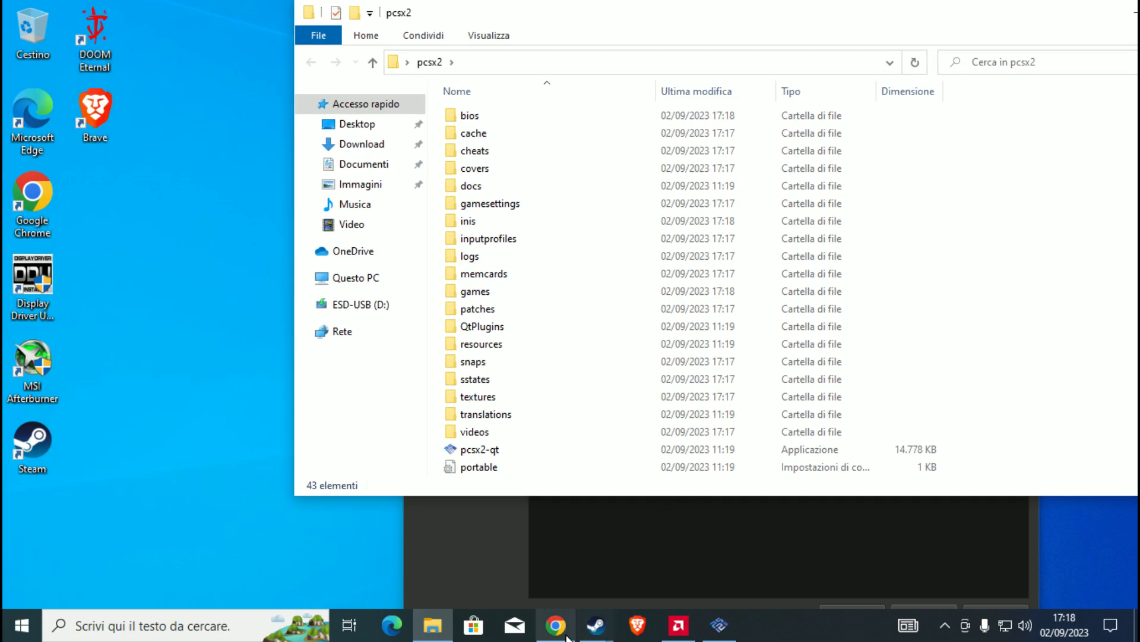
Switch to Chrome, open Retrostic's Sony PlayStation 2 list in the ROMs section and sort it alphabetically.
{"action": "left_click", "coordinate": [555, 624]}
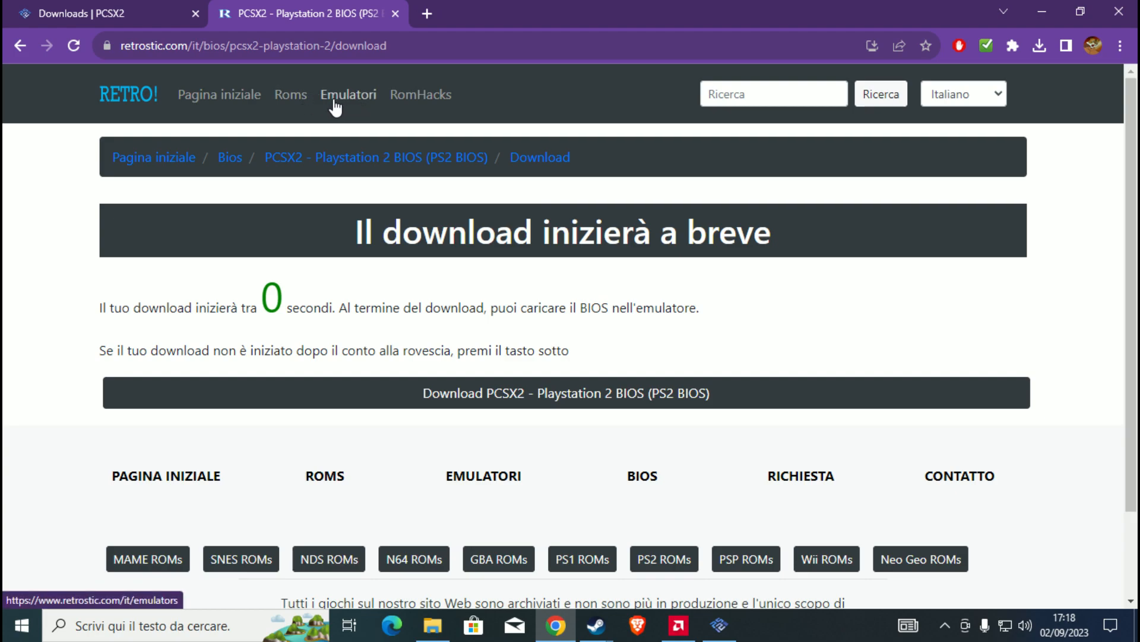
{"action": "left_click", "coordinate": [301, 101]}
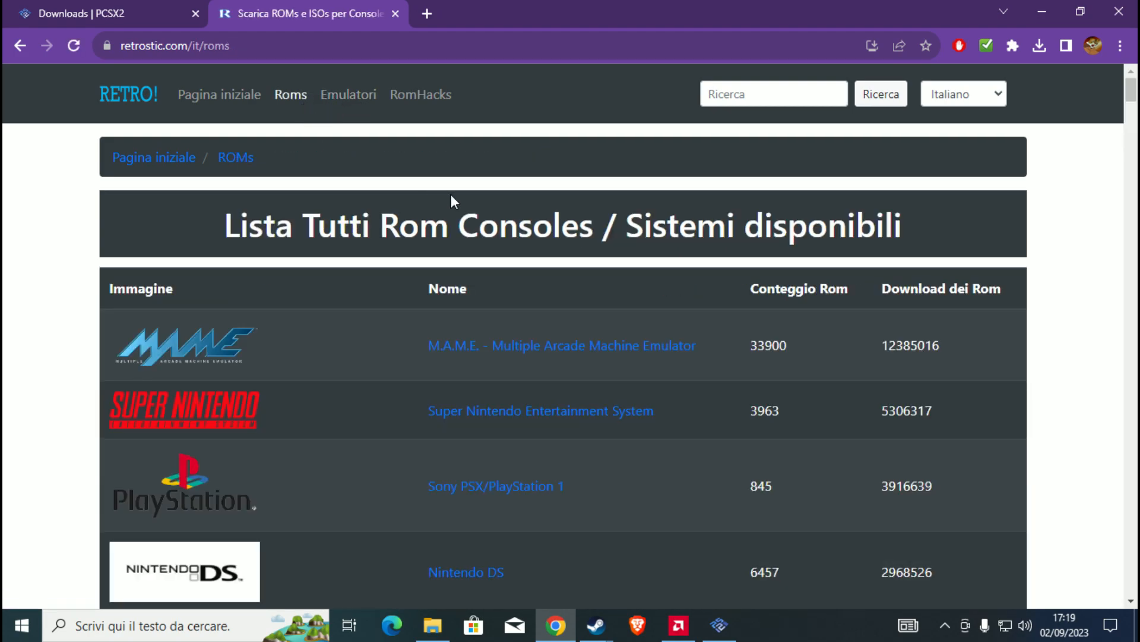
{"action": "scroll", "coordinate": [453, 194], "scroll_direction": "down", "scroll_amount": 20}
{"action": "scroll", "coordinate": [455, 190], "scroll_direction": "down", "scroll_amount": 20}
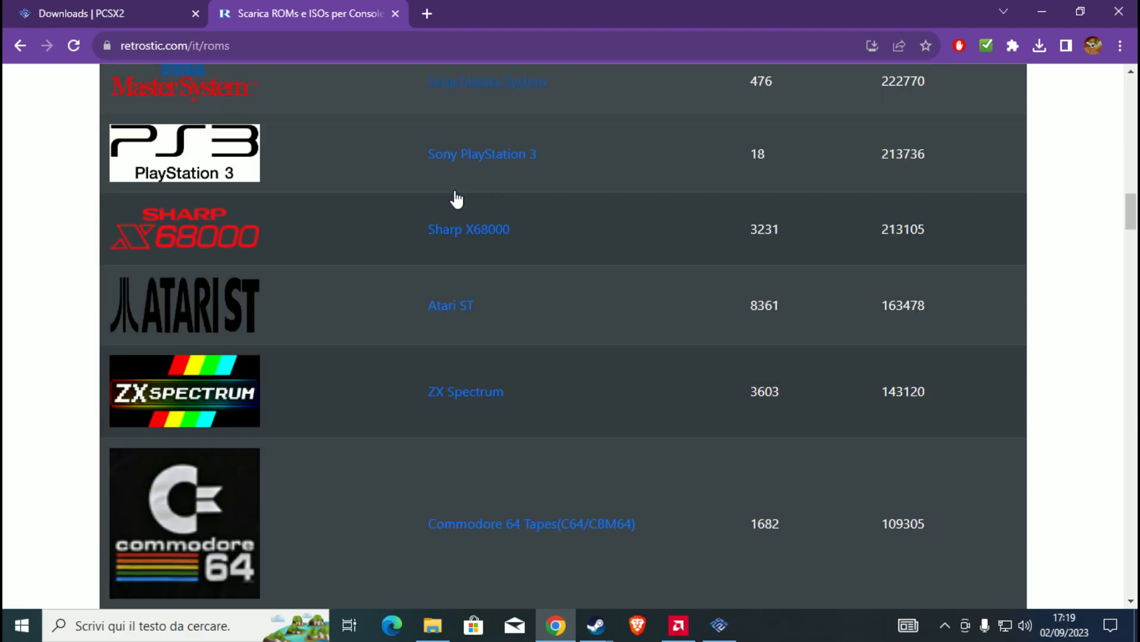
{"action": "scroll", "coordinate": [462, 173], "scroll_direction": "down", "scroll_amount": 15}
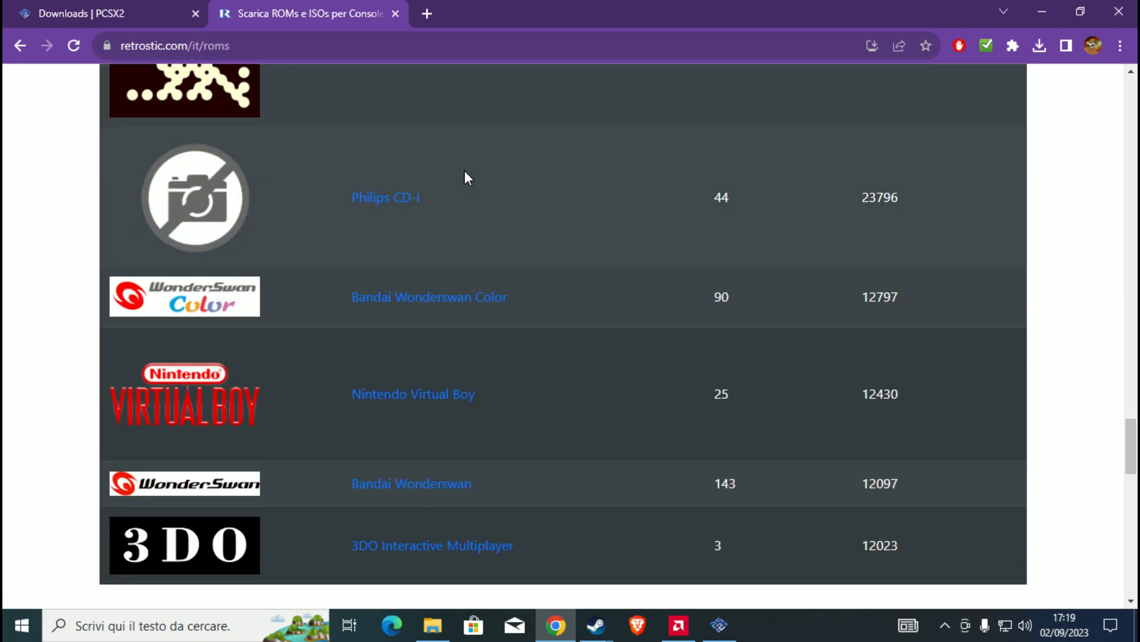
{"action": "scroll", "coordinate": [1136, 448], "scroll_direction": "down", "scroll_amount": 6}
{"action": "left_click_drag", "start_coordinate": [1133, 470], "coordinate": [1133, 63]}
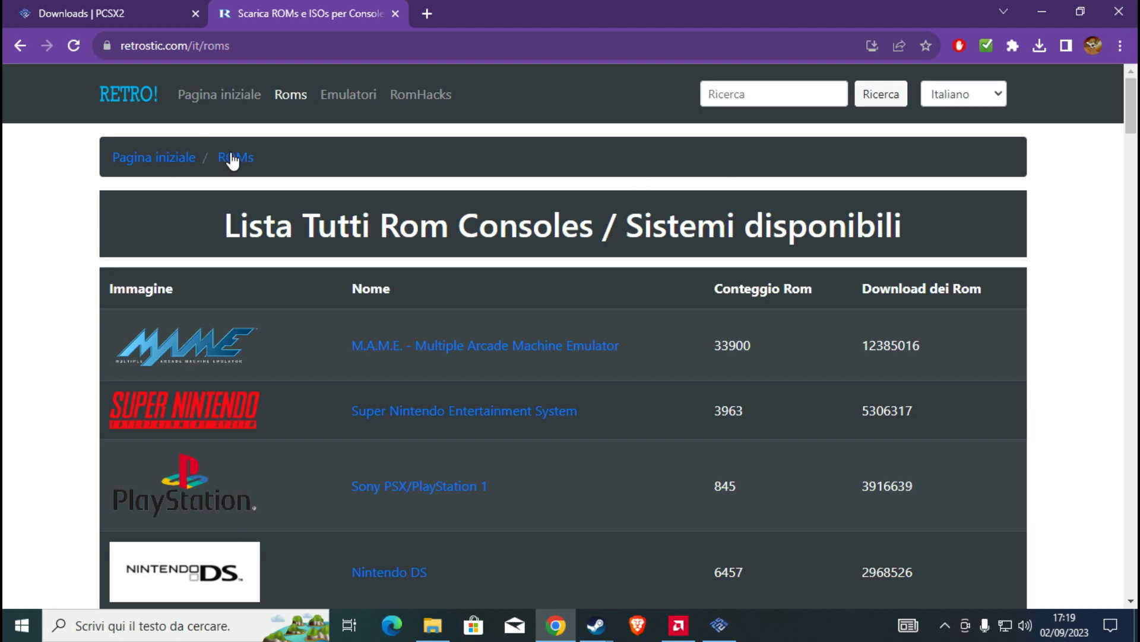
{"action": "scroll", "coordinate": [269, 247], "scroll_direction": "down", "scroll_amount": 15}
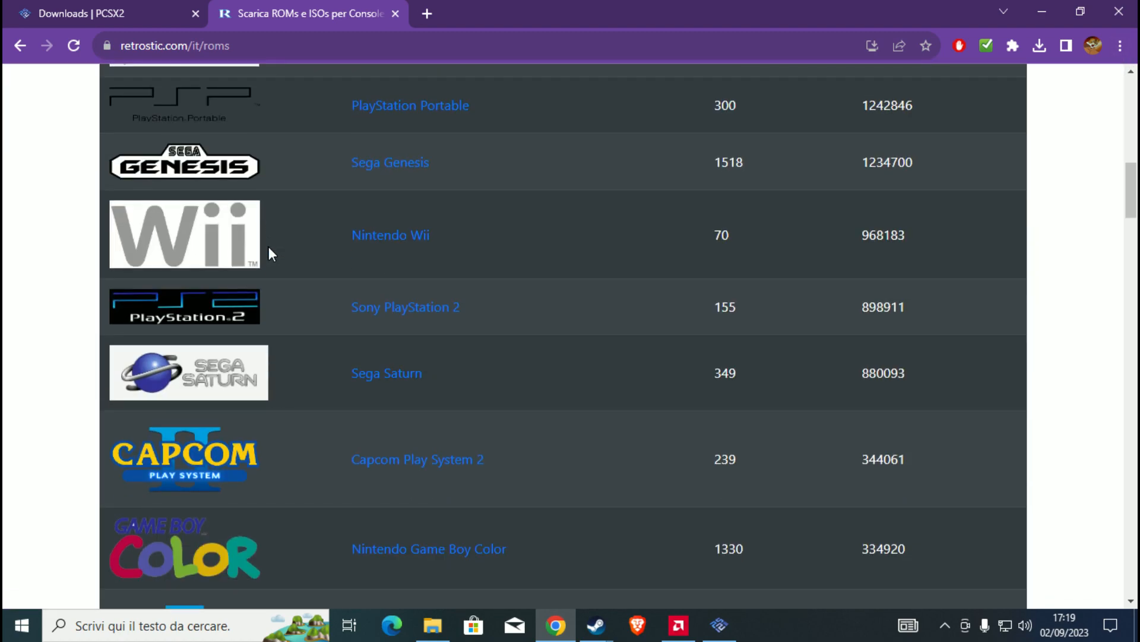
{"action": "scroll", "coordinate": [269, 247], "scroll_direction": "down", "scroll_amount": 20}
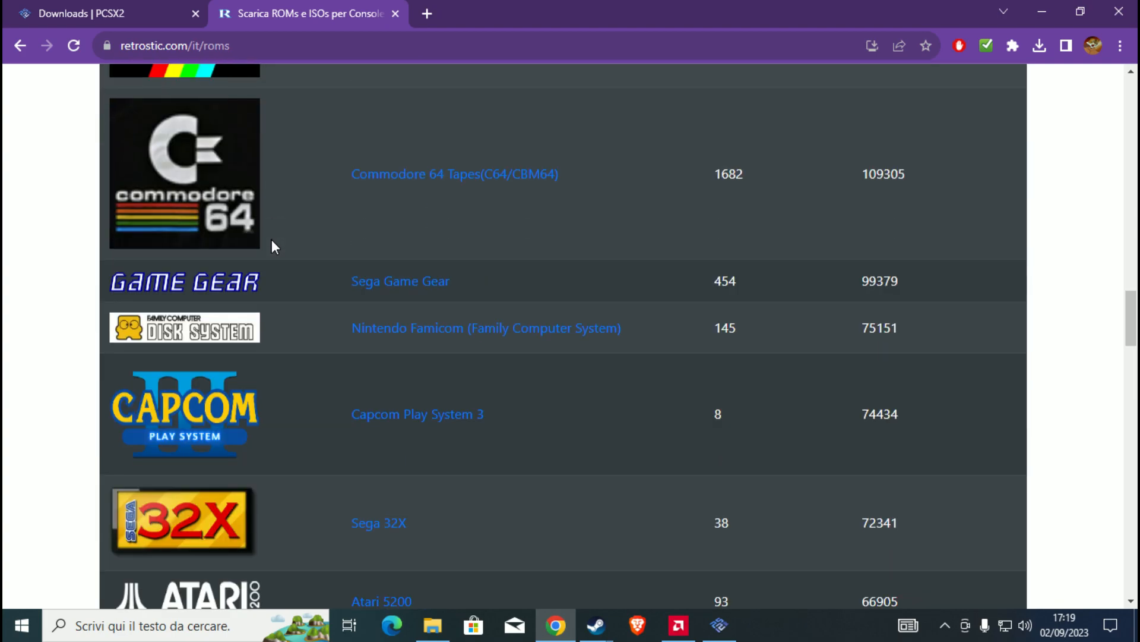
{"action": "scroll", "coordinate": [272, 240], "scroll_direction": "down", "scroll_amount": 10}
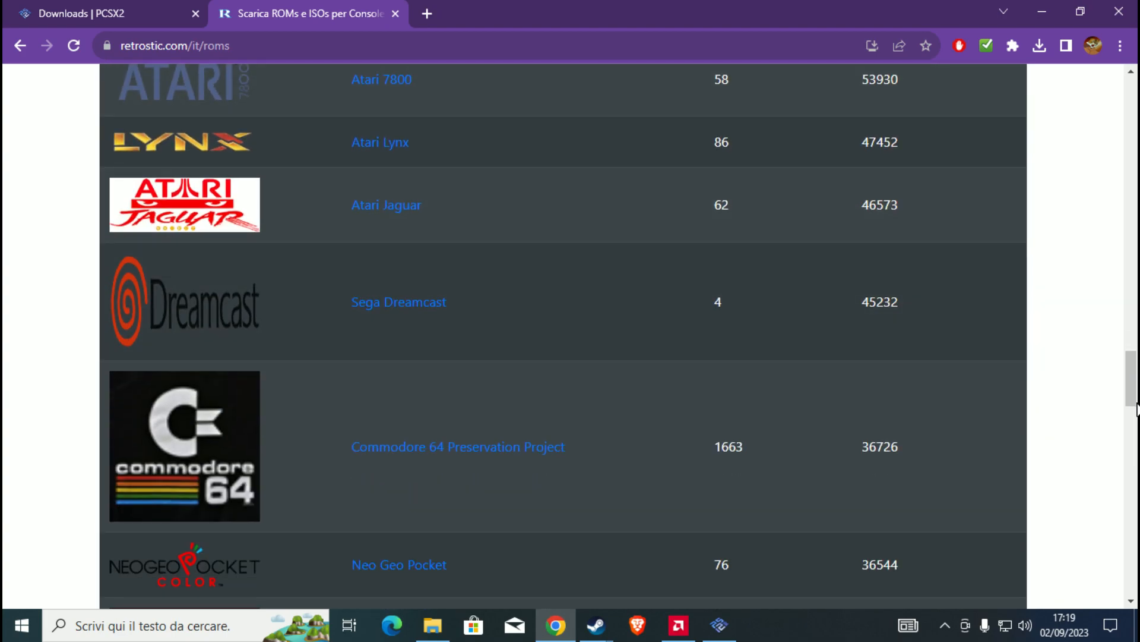
{"action": "left_click_drag", "start_coordinate": [1134, 376], "coordinate": [1135, 183]}
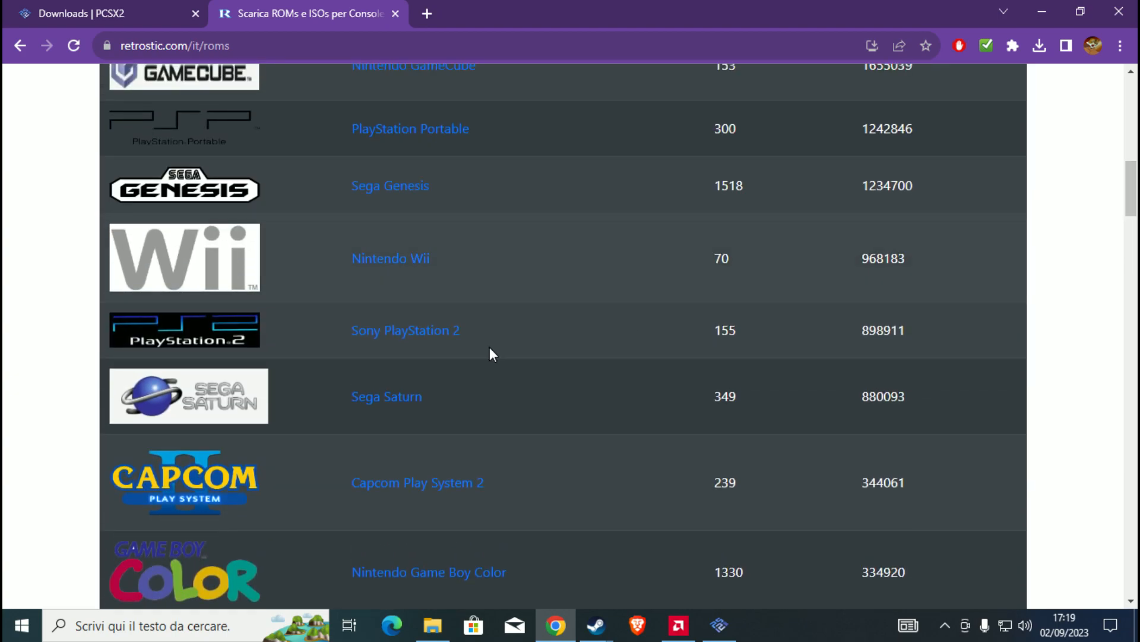
{"action": "left_click", "coordinate": [440, 349]}
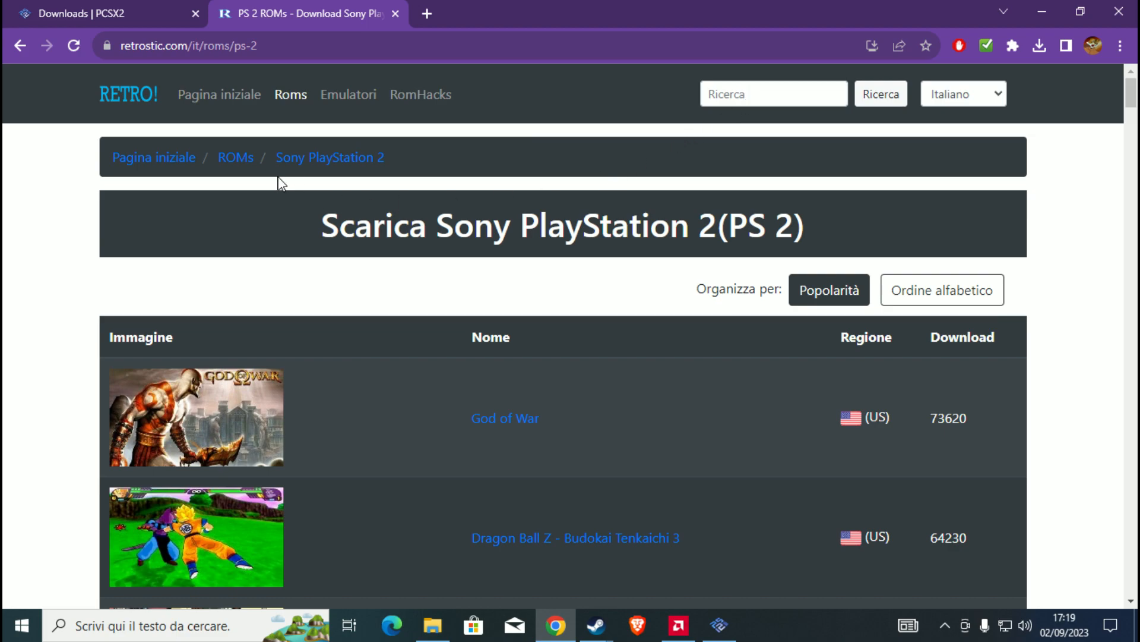
{"action": "left_click", "coordinate": [917, 288]}
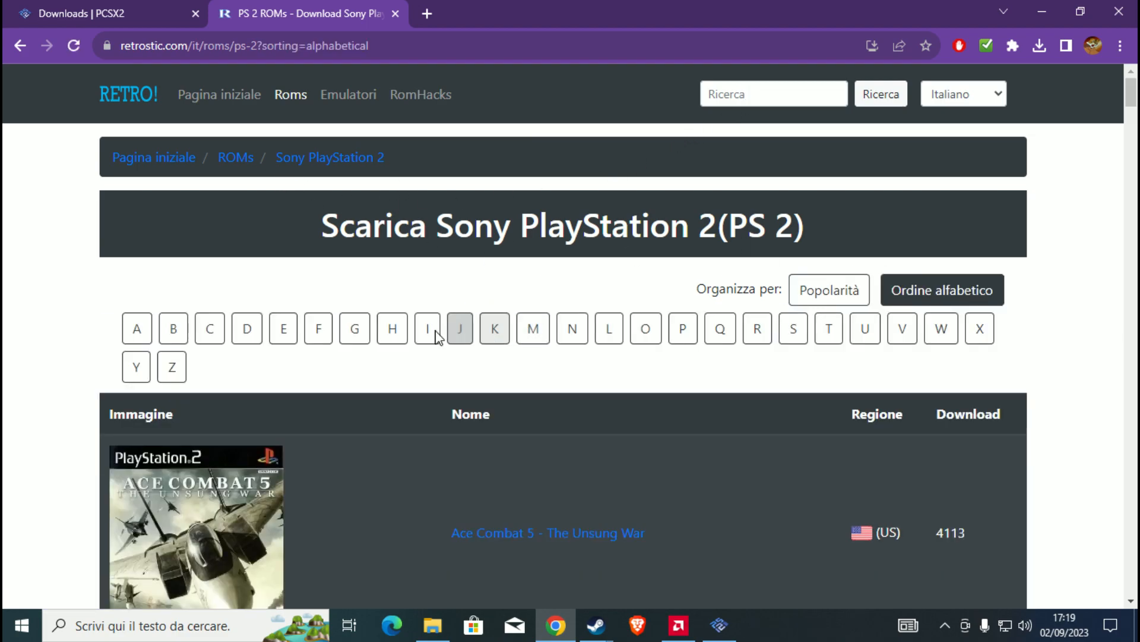
Open the Fatal Frame page from the games listed under F, download its ROM and save Fatal Frame (USA) in the Download folder.
{"action": "left_click", "coordinate": [319, 332]}
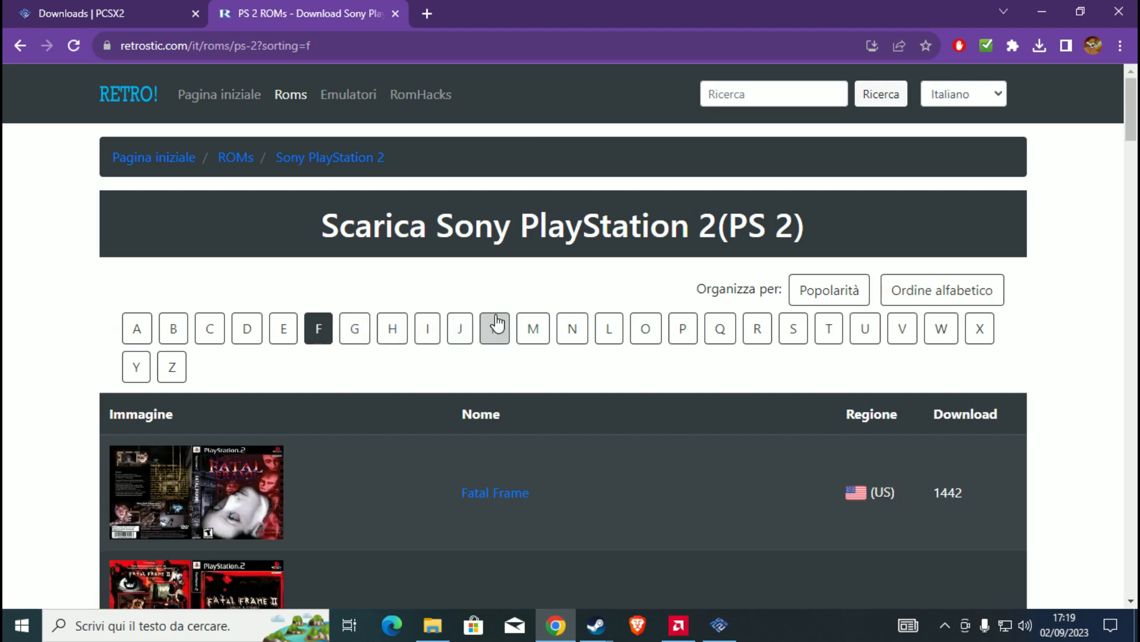
{"action": "scroll", "coordinate": [498, 324], "scroll_direction": "down", "scroll_amount": 3}
{"action": "left_click", "coordinate": [494, 327]}
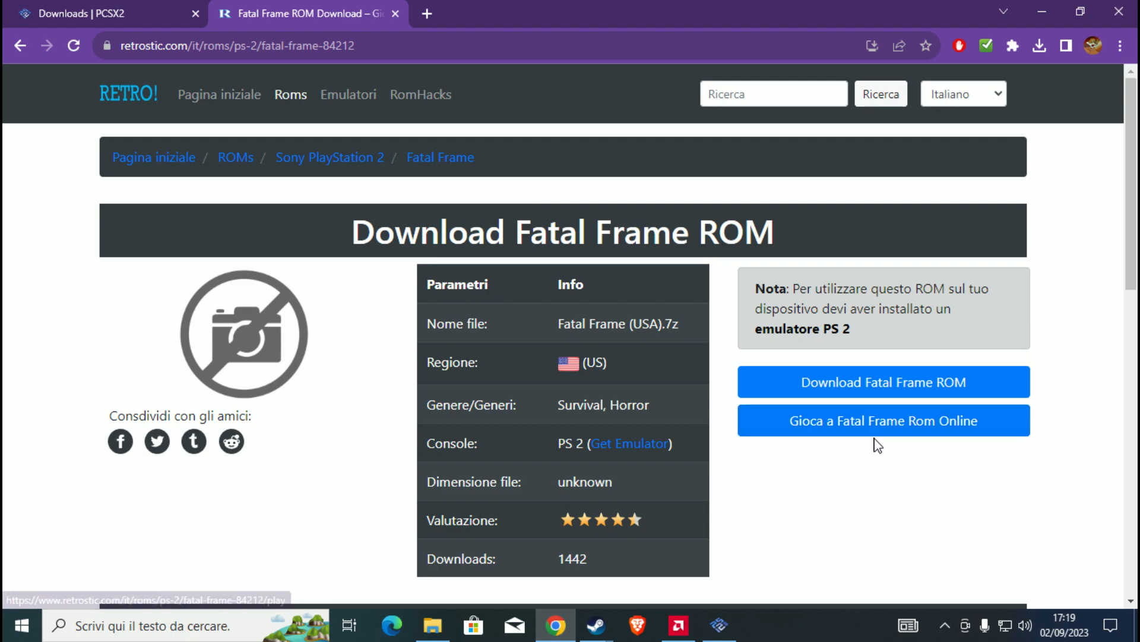
{"action": "left_click", "coordinate": [871, 389]}
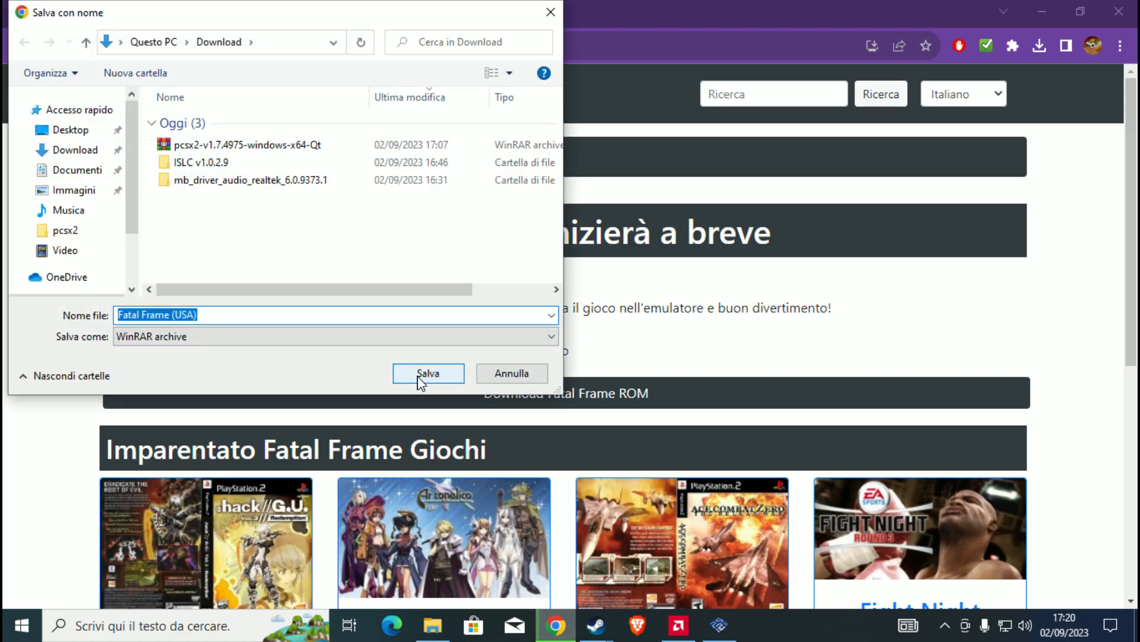
{"action": "left_click", "coordinate": [422, 374]}
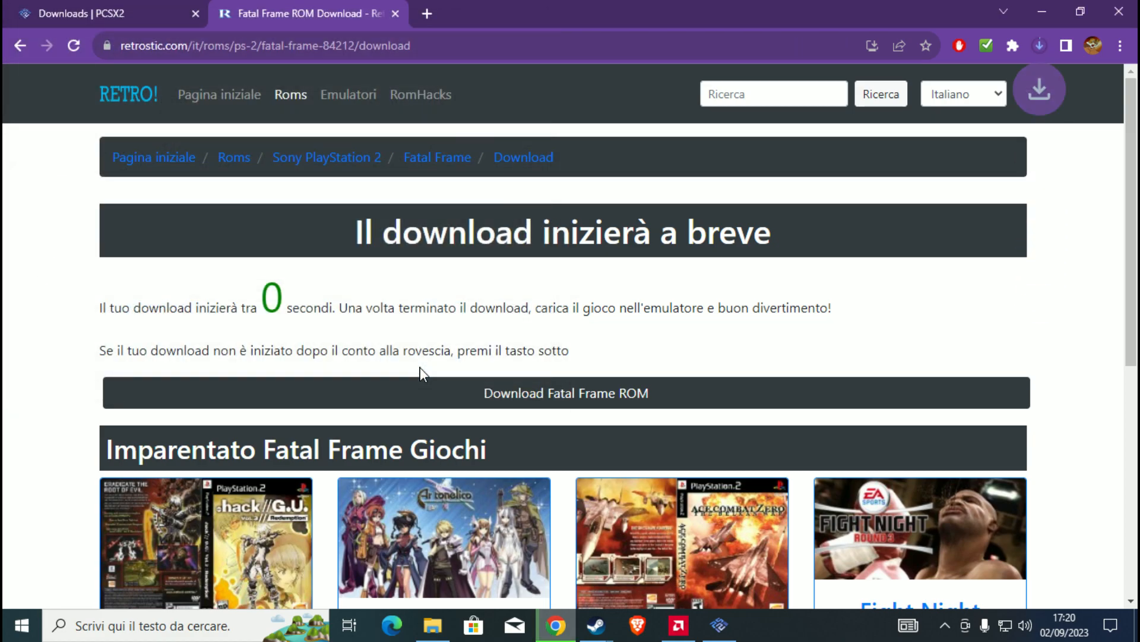
Return to the PCSX2 Setup Wizard and add the games folder inside pcsx2 as a search directory, with recursive scanning.
{"action": "left_click", "coordinate": [1048, 4]}
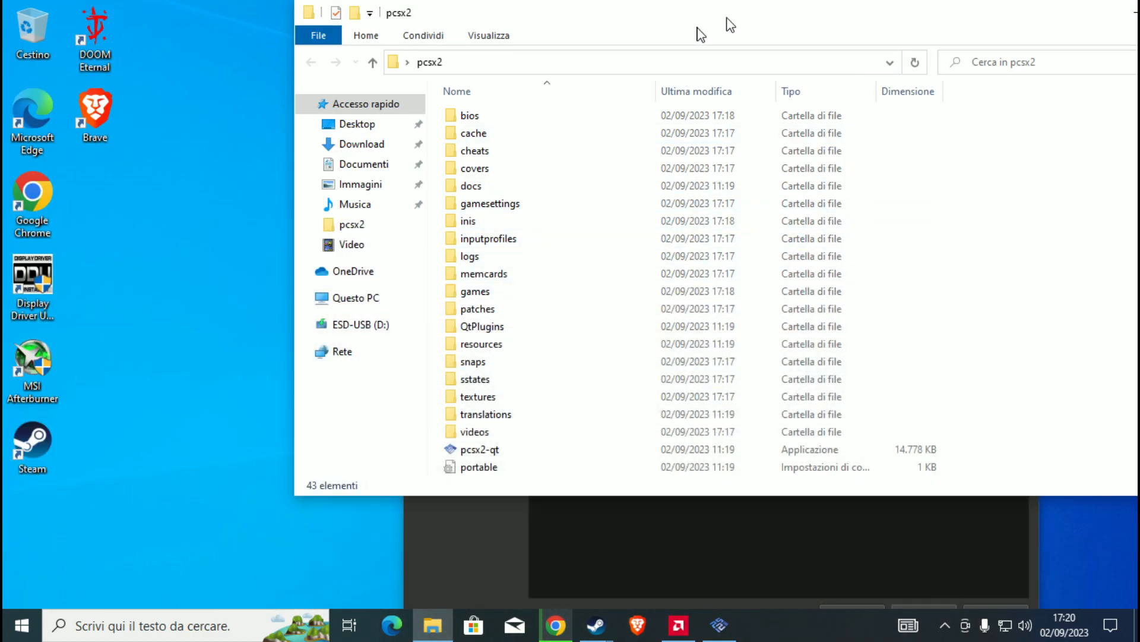
{"action": "left_click_drag", "start_coordinate": [731, 17], "coordinate": [385, 121]}
{"action": "left_click", "coordinate": [797, 119]}
{"action": "left_click_drag", "start_coordinate": [775, 237], "coordinate": [698, 55]}
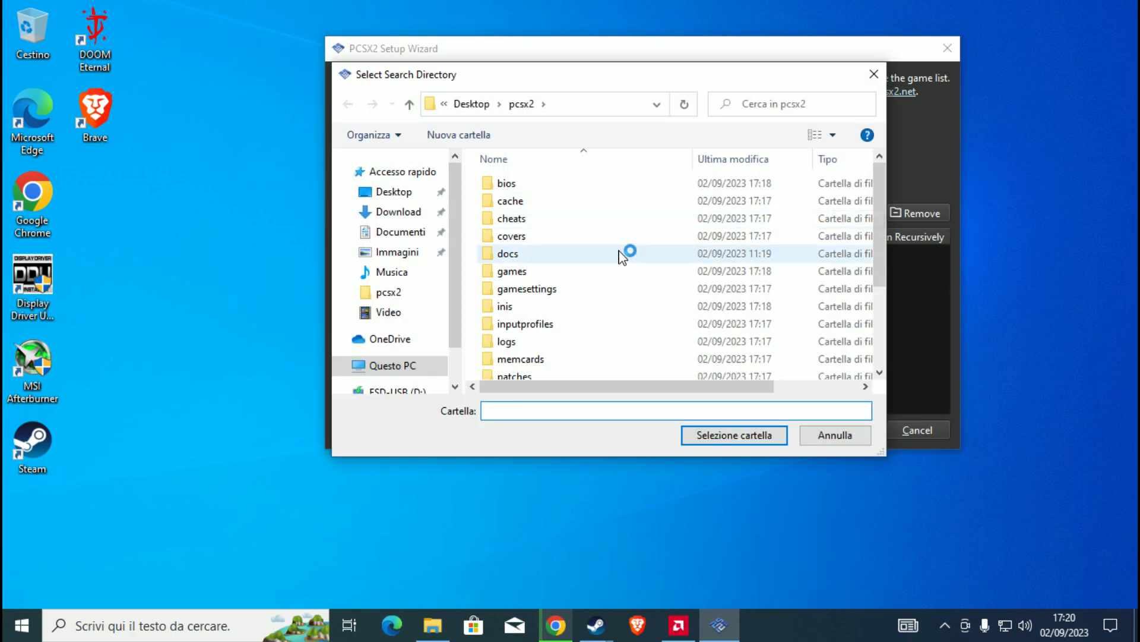
{"action": "scroll", "coordinate": [543, 320], "scroll_direction": "down", "scroll_amount": 3}
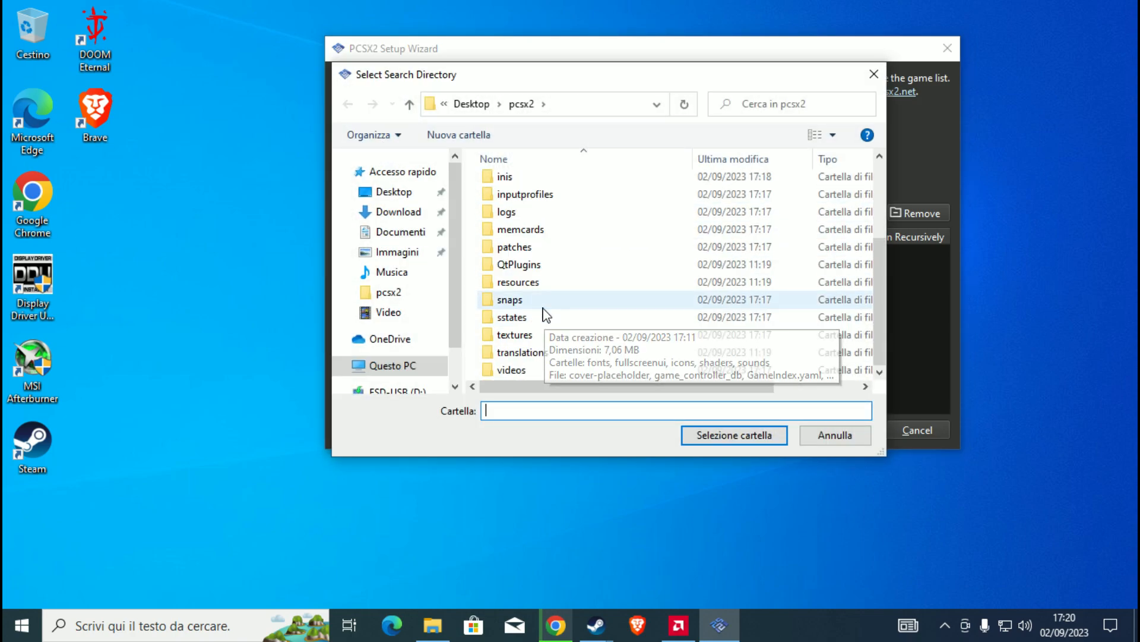
{"action": "scroll", "coordinate": [546, 305], "scroll_direction": "up", "scroll_amount": 2}
{"action": "left_click", "coordinate": [512, 232]}
{"action": "double_click", "coordinate": [512, 233]}
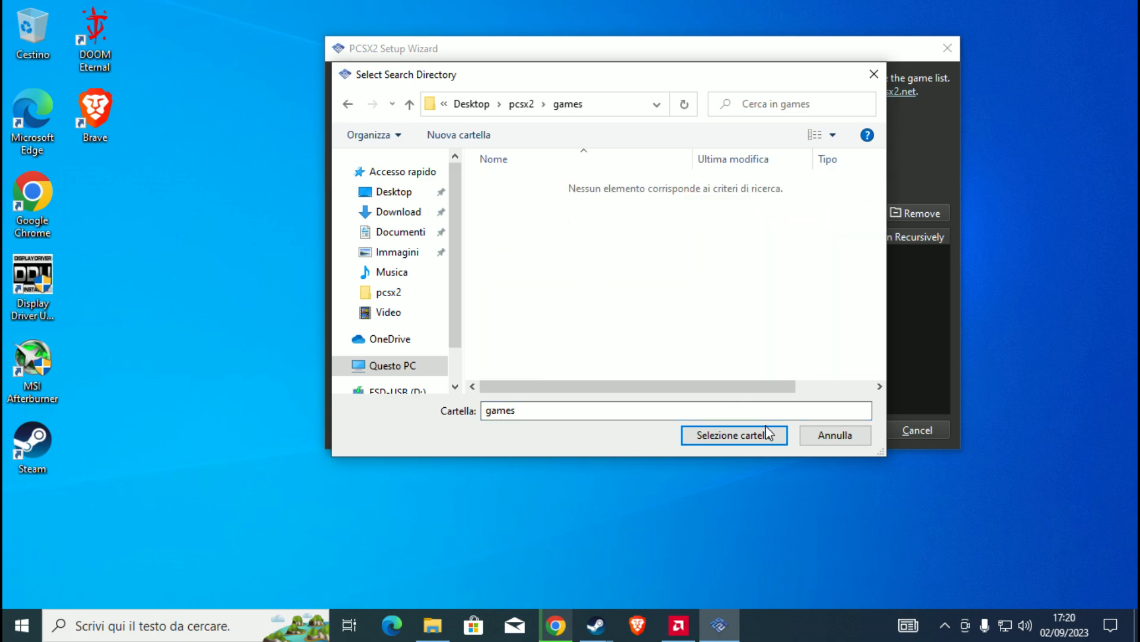
{"action": "left_click", "coordinate": [735, 435]}
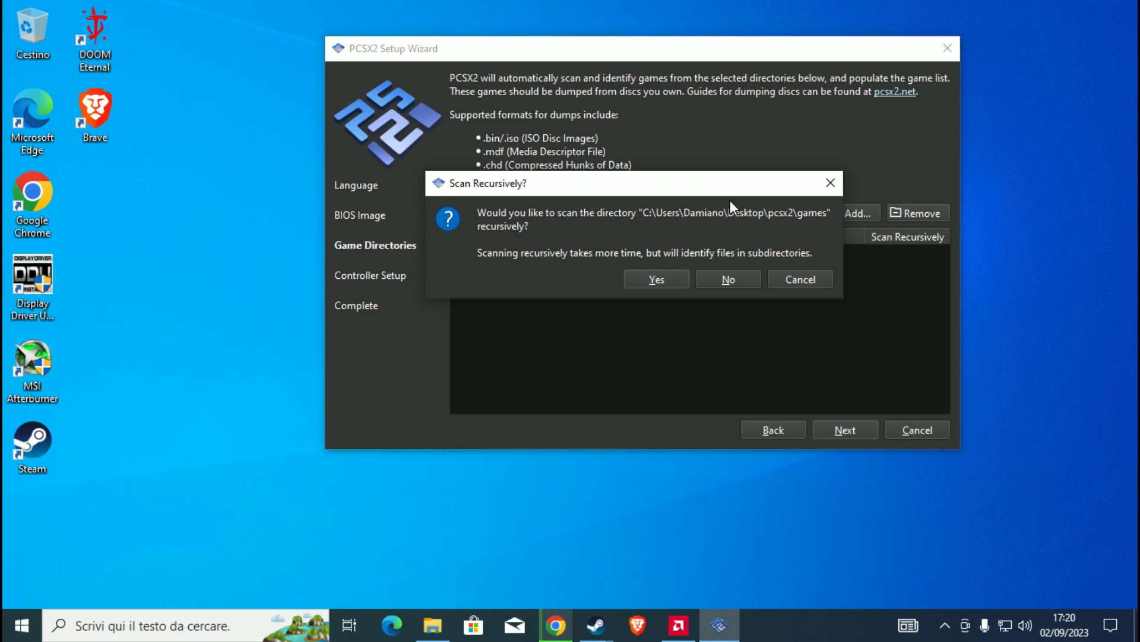
{"action": "left_click", "coordinate": [668, 282]}
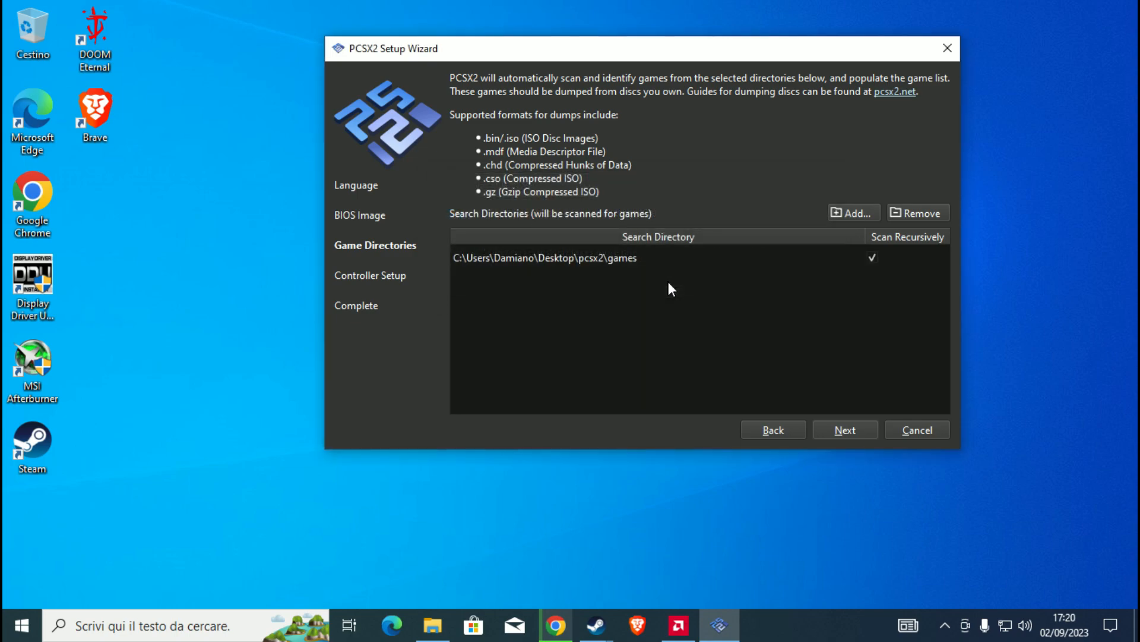
Continue to Controller Setup, automatically map Controller Port 1 to SDL-0 (XInput Controller) and finish the wizard.
{"action": "left_click", "coordinate": [858, 433]}
{"action": "left_click", "coordinate": [800, 428]}
{"action": "left_click", "coordinate": [835, 430]}
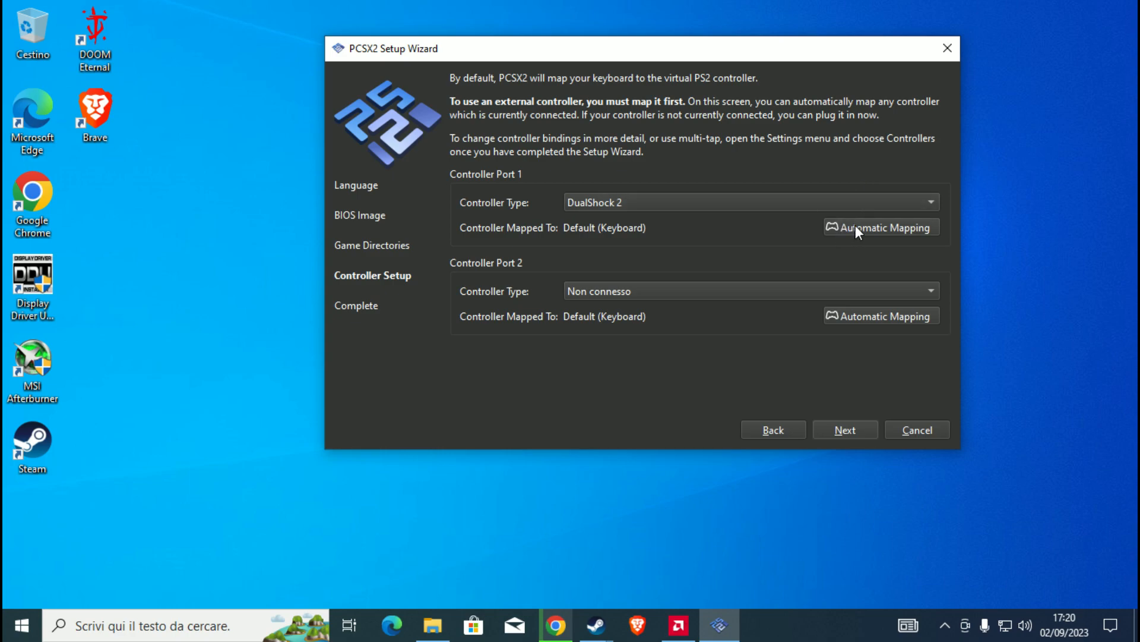
{"action": "left_click", "coordinate": [890, 230]}
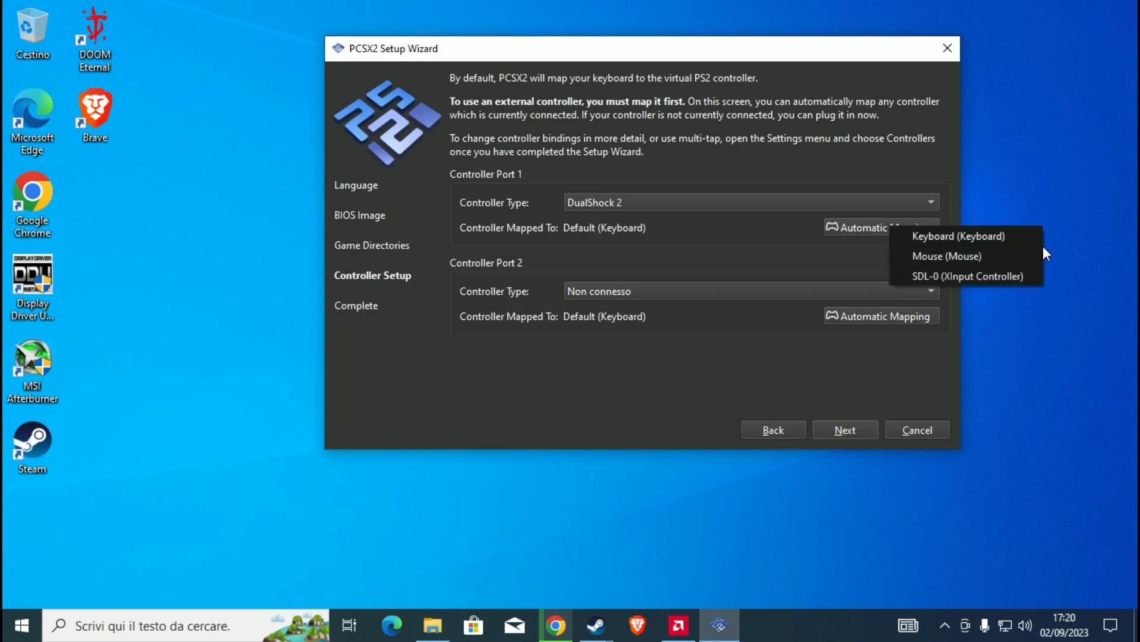
{"action": "left_click", "coordinate": [1022, 276]}
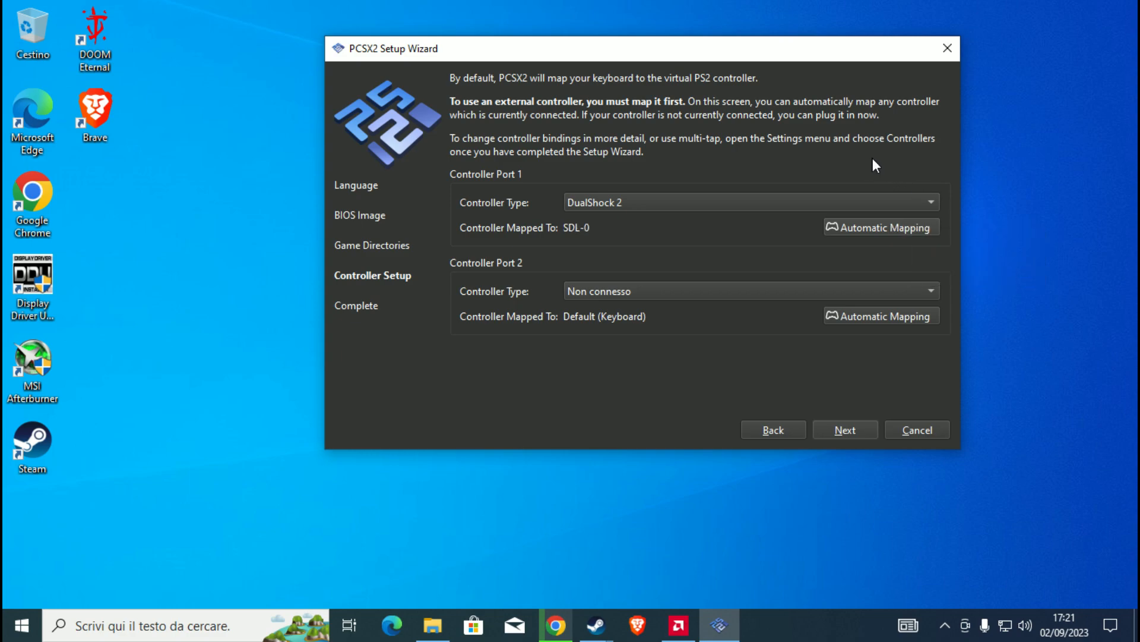
{"action": "left_click", "coordinate": [900, 224]}
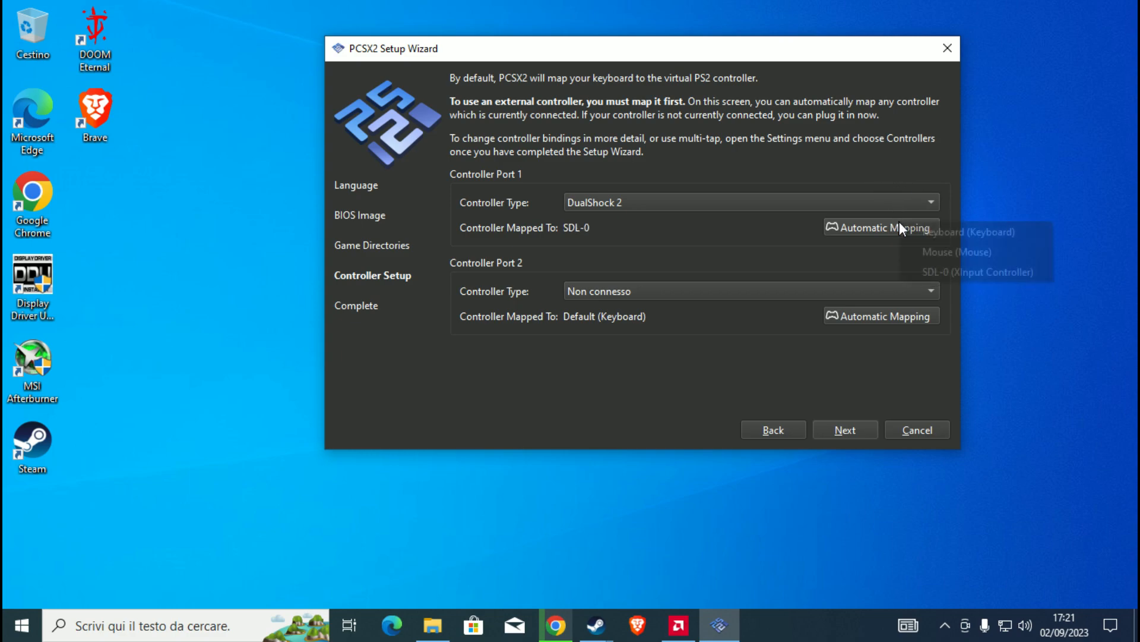
{"action": "left_click", "coordinate": [993, 275]}
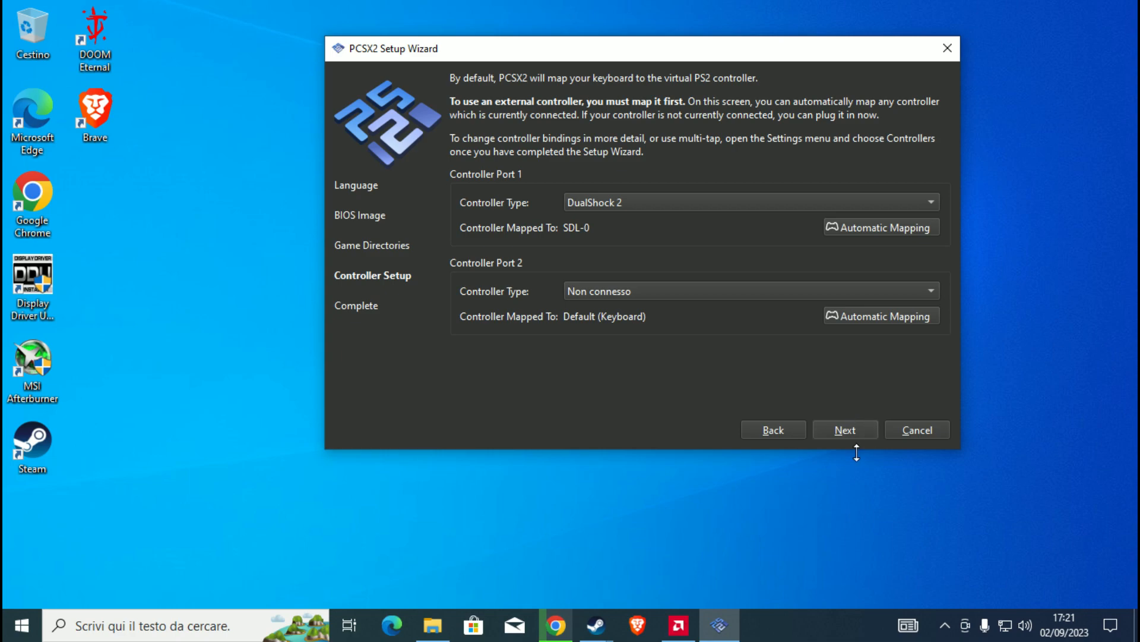
{"action": "left_click", "coordinate": [844, 429]}
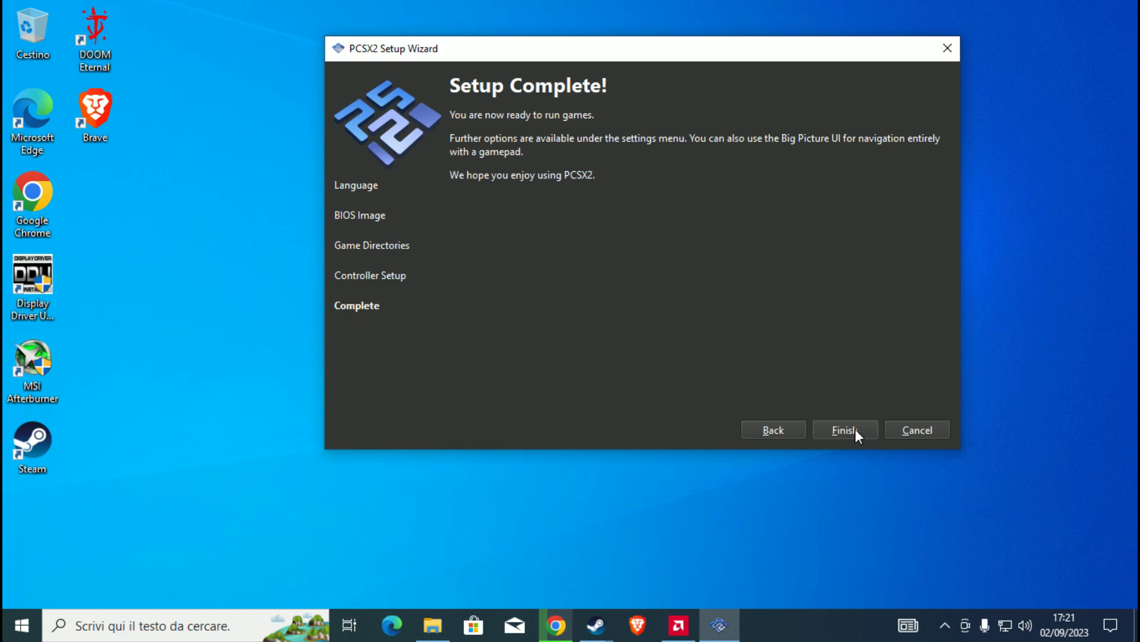
{"action": "left_click", "coordinate": [856, 432]}
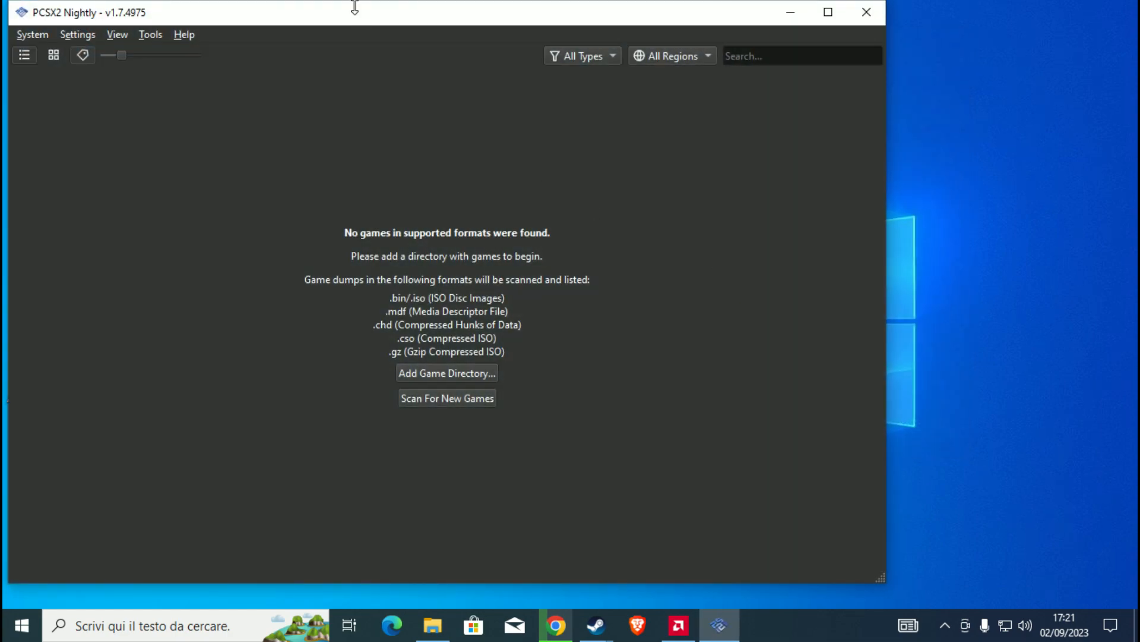
{"action": "left_click_drag", "start_coordinate": [356, 17], "coordinate": [636, 15]}
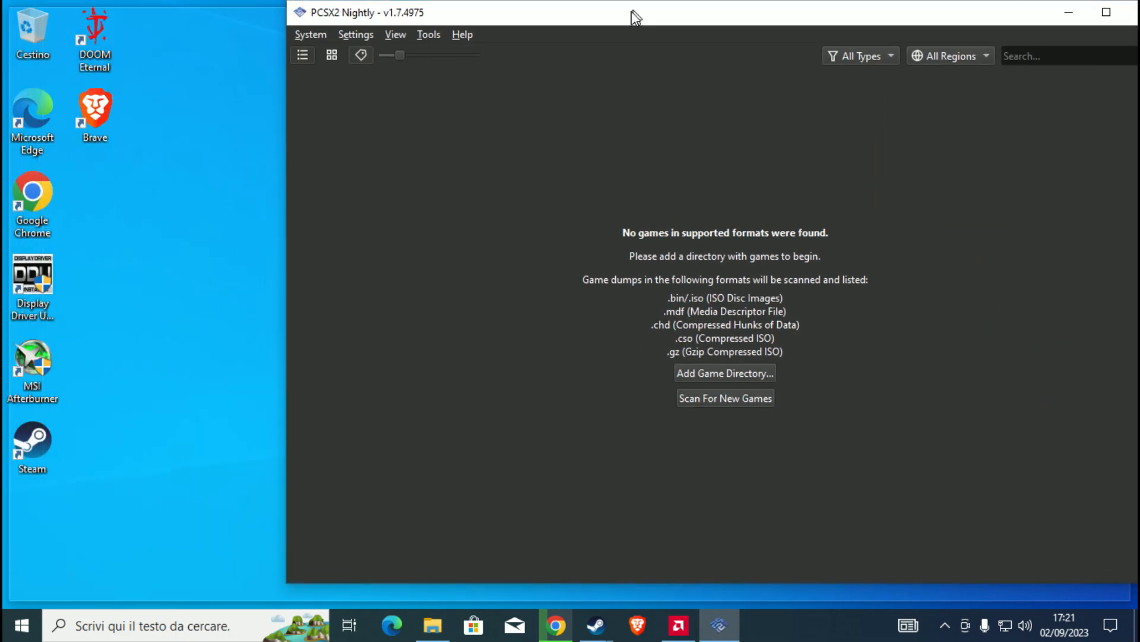
{"action": "double_click", "coordinate": [634, 14]}
{"action": "left_click", "coordinate": [1079, 11]}
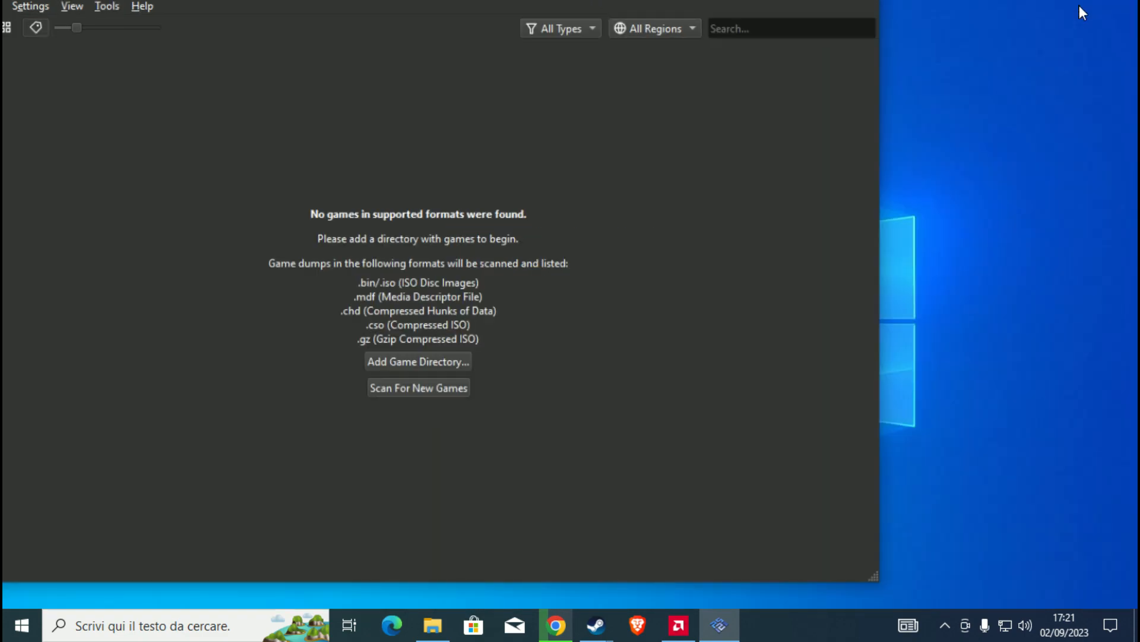
Open the PCSX2 graphics settings and set the renderer to Vulkan and the adapter to AMD Radeon RX 5600 XT.
{"action": "left_click", "coordinate": [38, 37]}
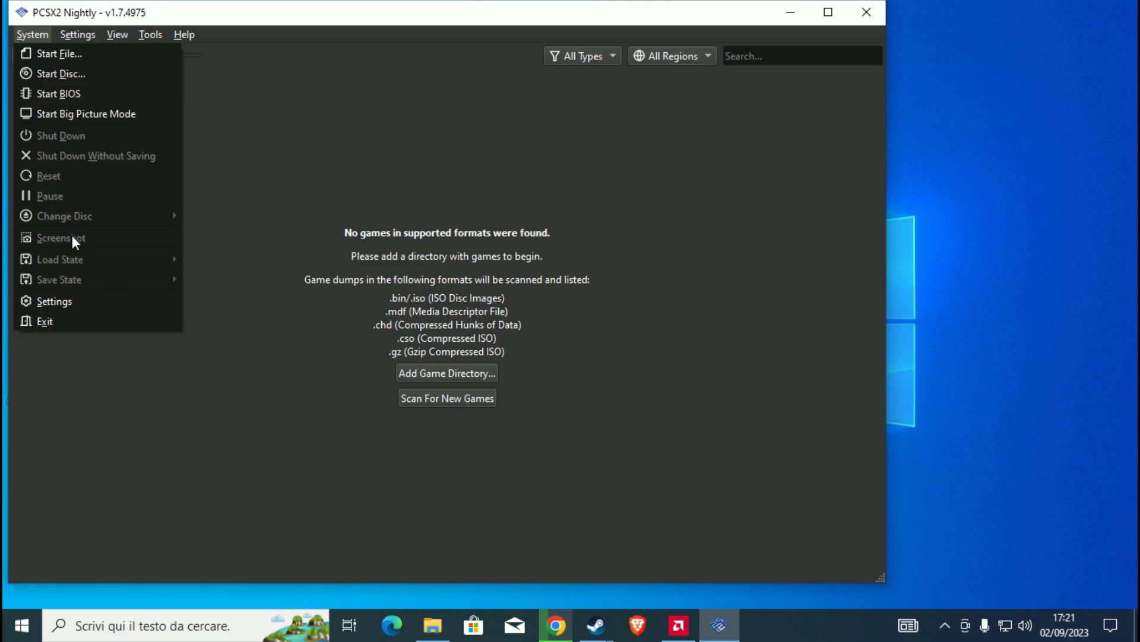
{"action": "left_click", "coordinate": [61, 301]}
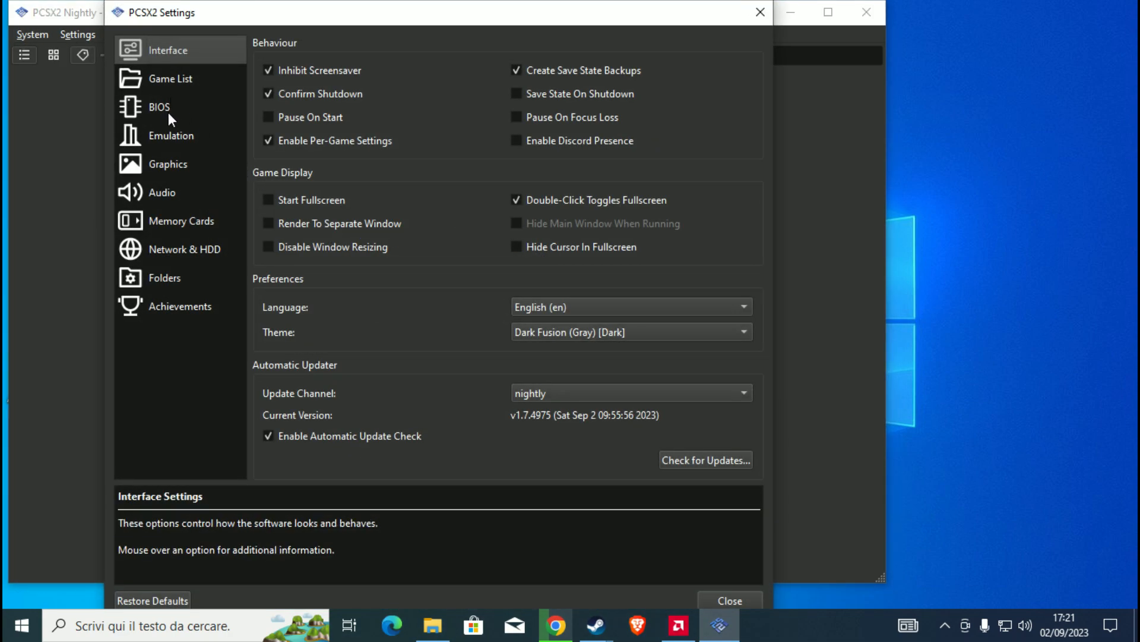
{"action": "left_click", "coordinate": [163, 140]}
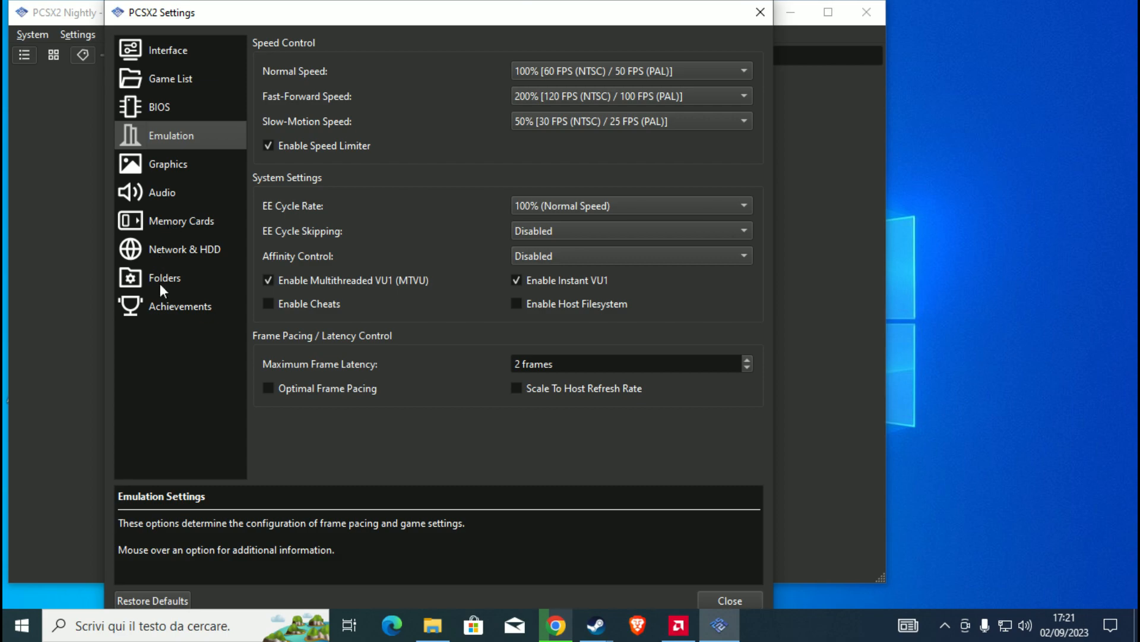
{"action": "left_click", "coordinate": [164, 166]}
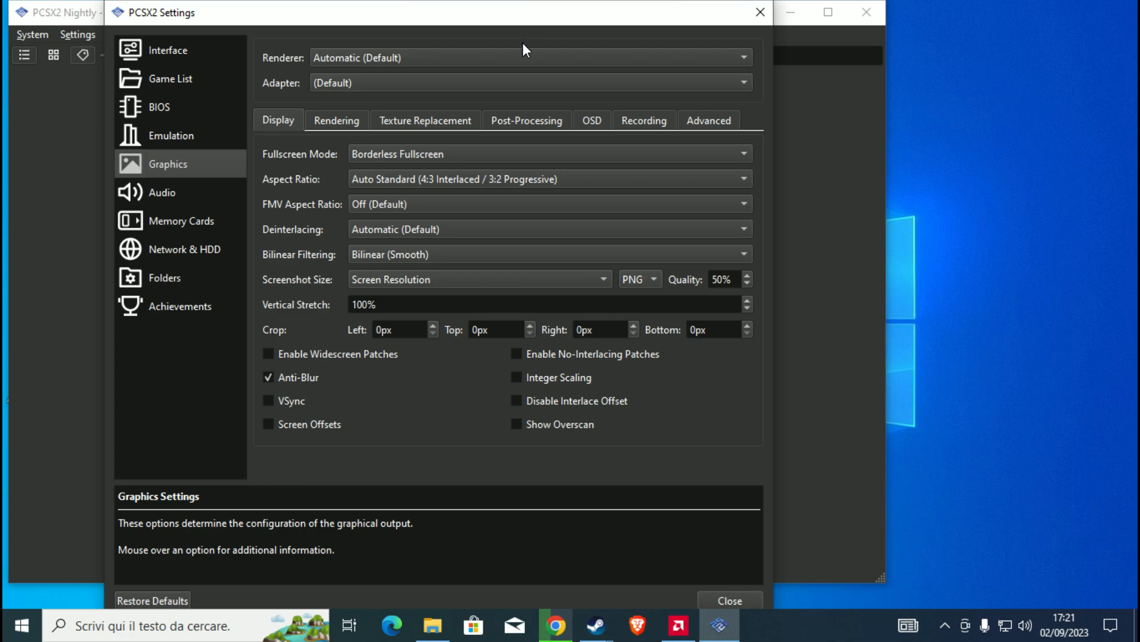
{"action": "left_click", "coordinate": [512, 57]}
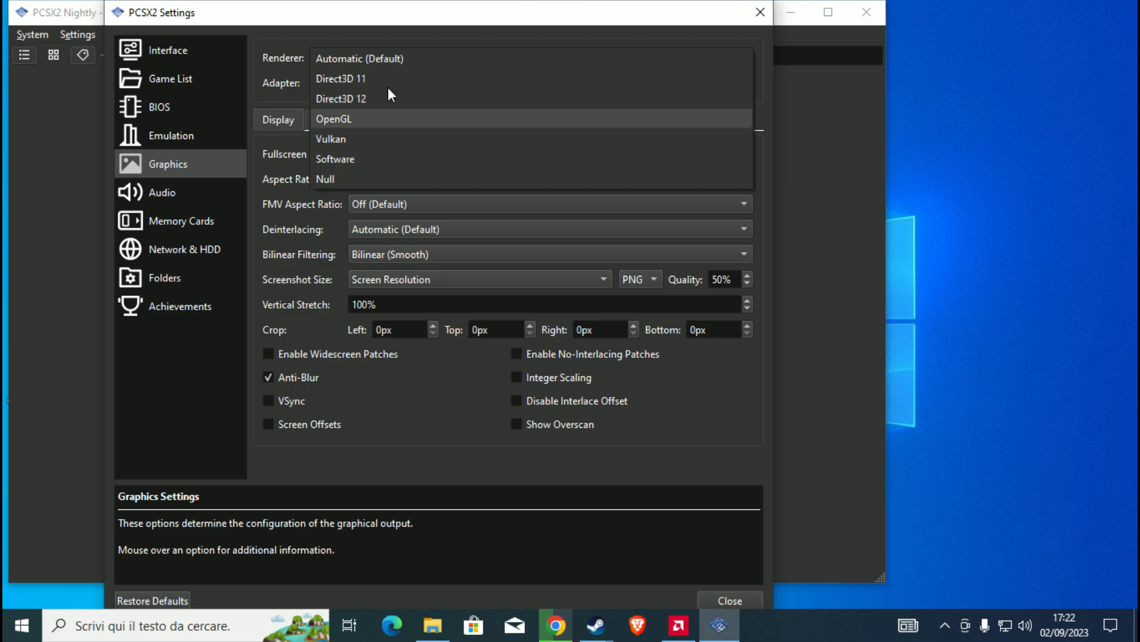
{"action": "left_click", "coordinate": [402, 140]}
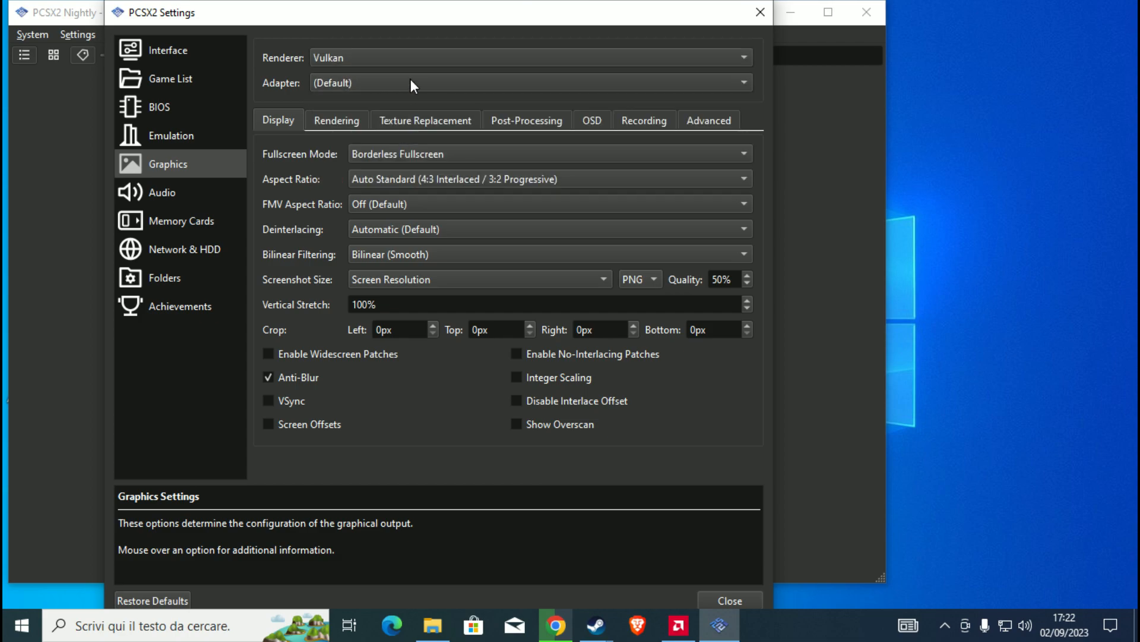
{"action": "left_click", "coordinate": [365, 87]}
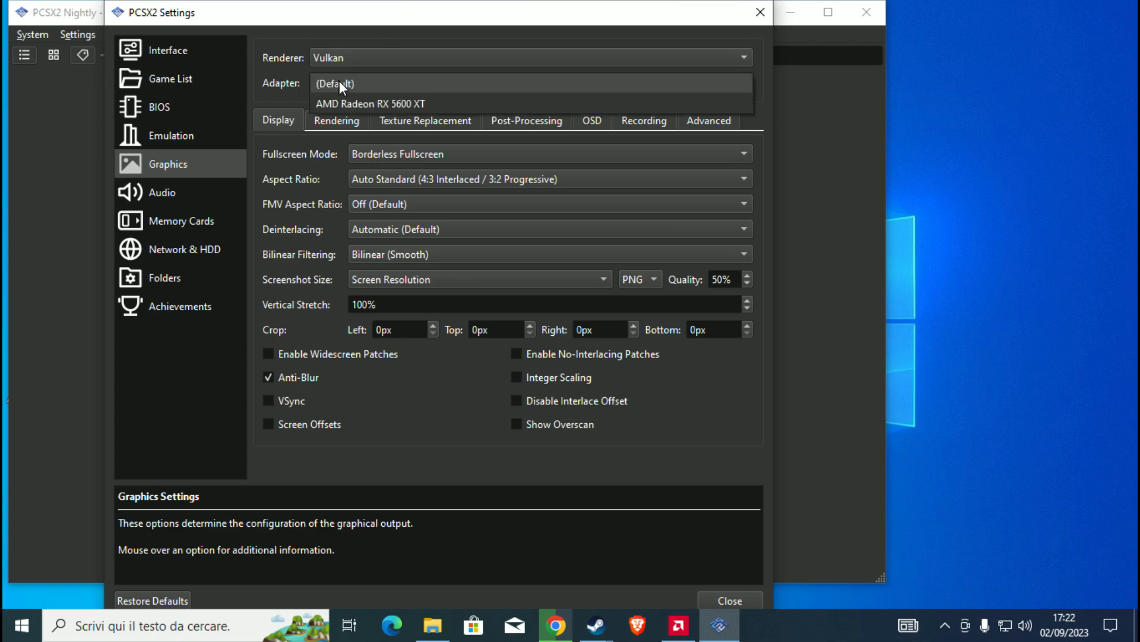
{"action": "left_click", "coordinate": [364, 104]}
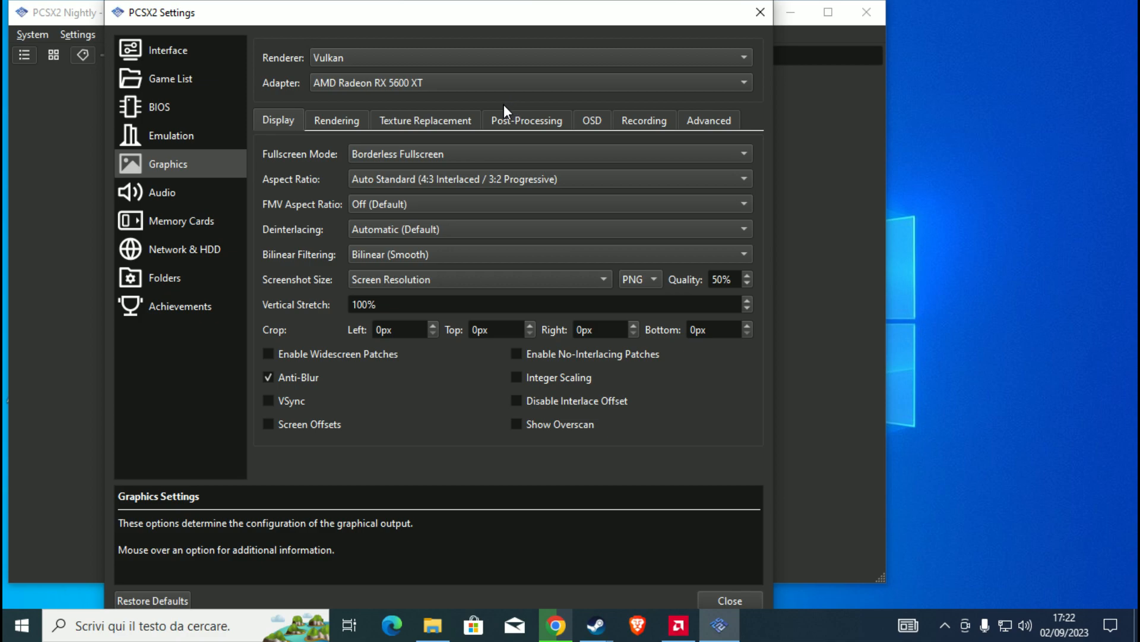
Keep the aspect ratio at Auto Standard (4:3 Interlaced / 3:2 Progressive) and enable VSync in the display settings.
{"action": "left_click", "coordinate": [585, 154]}
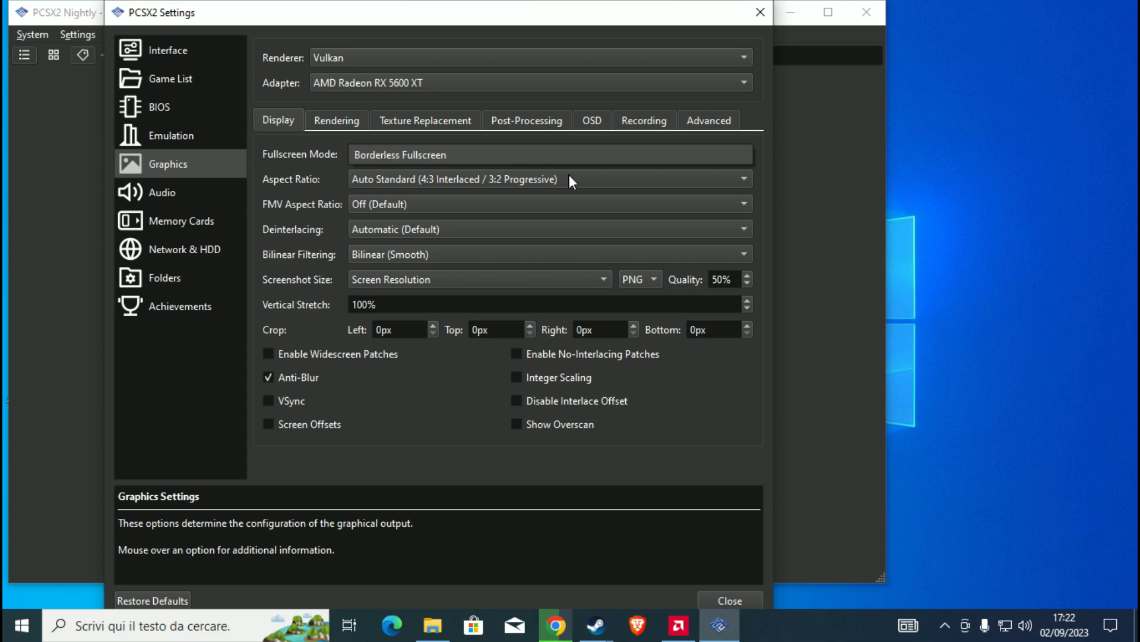
{"action": "left_click", "coordinate": [450, 180]}
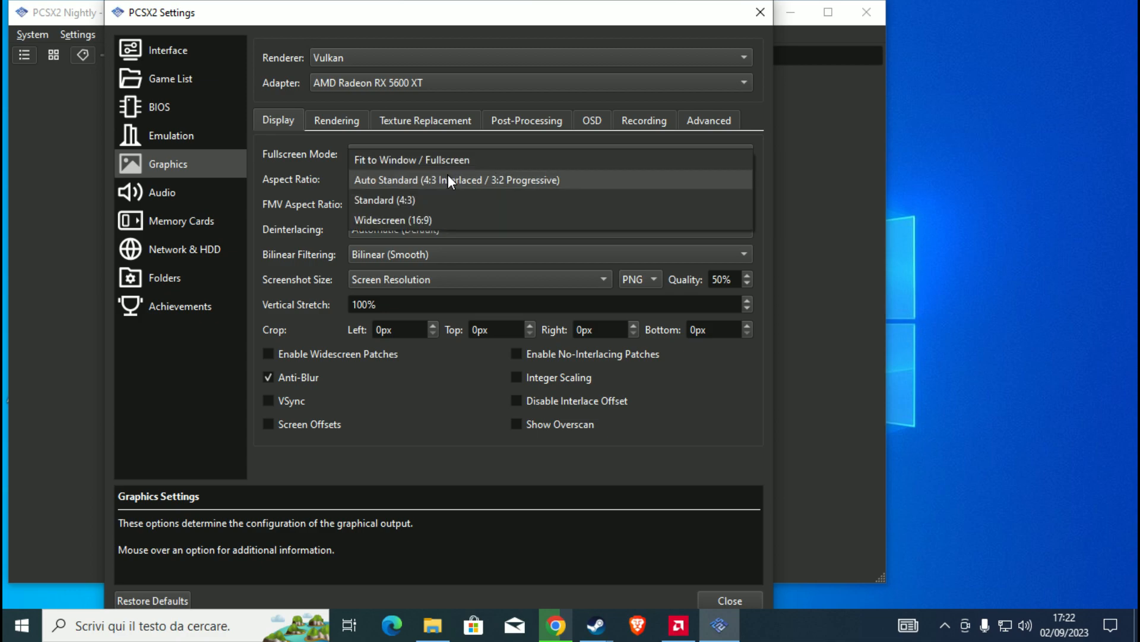
{"action": "left_click", "coordinate": [448, 175]}
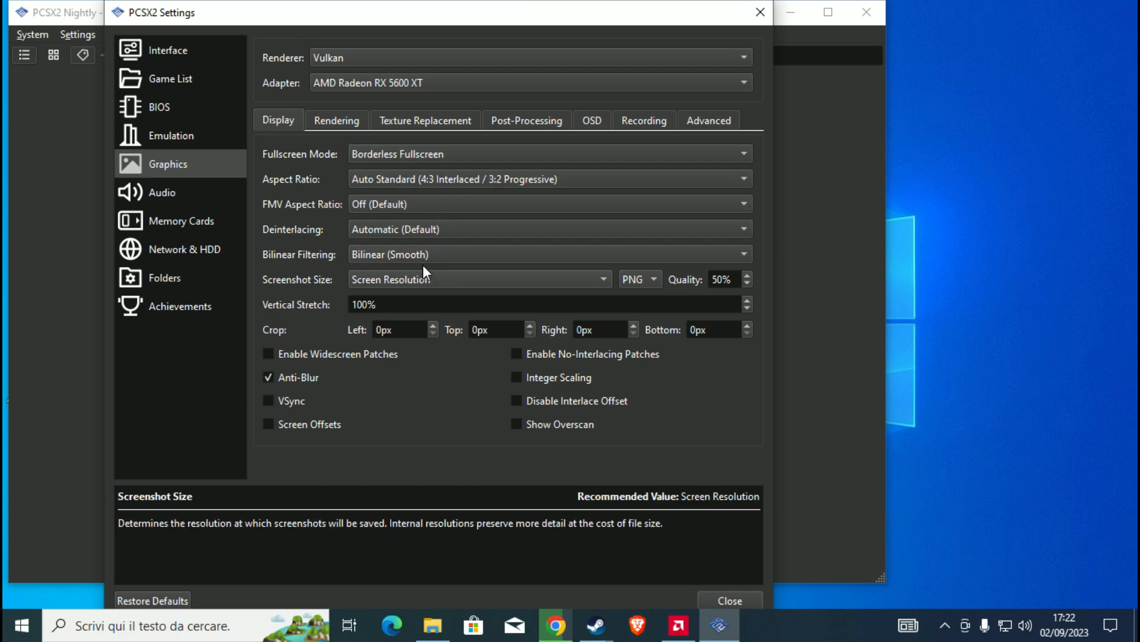
{"action": "left_click", "coordinate": [267, 401]}
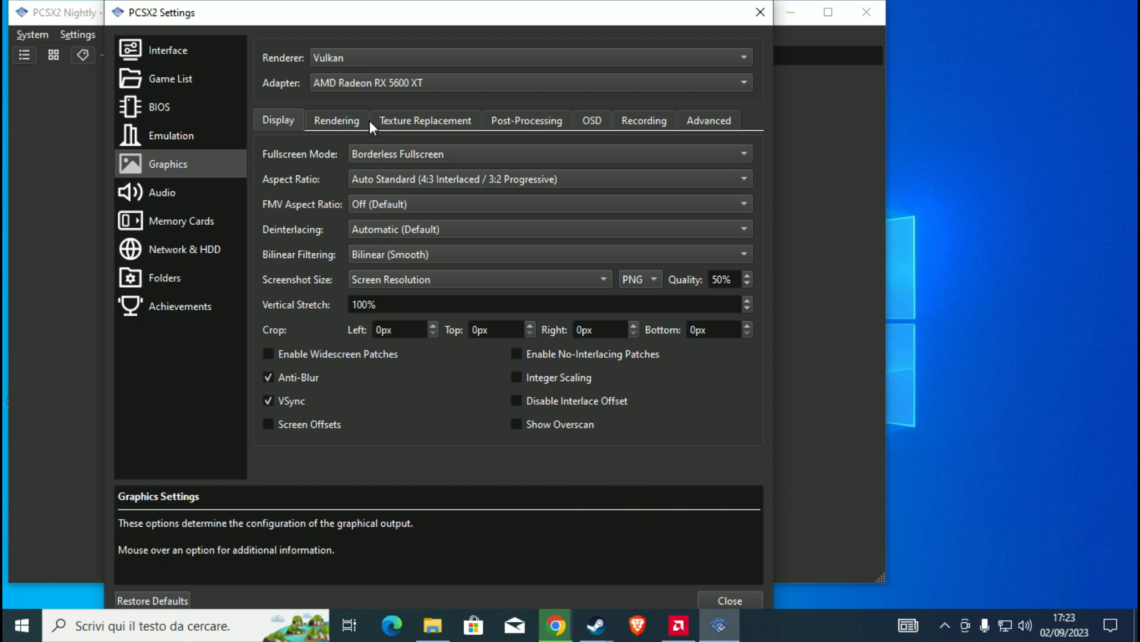
In the rendering settings, set the internal resolution to 3x Native (~1080p) and mipmapping to Full (PS2 Mipmaps).
{"action": "left_click", "coordinate": [346, 121]}
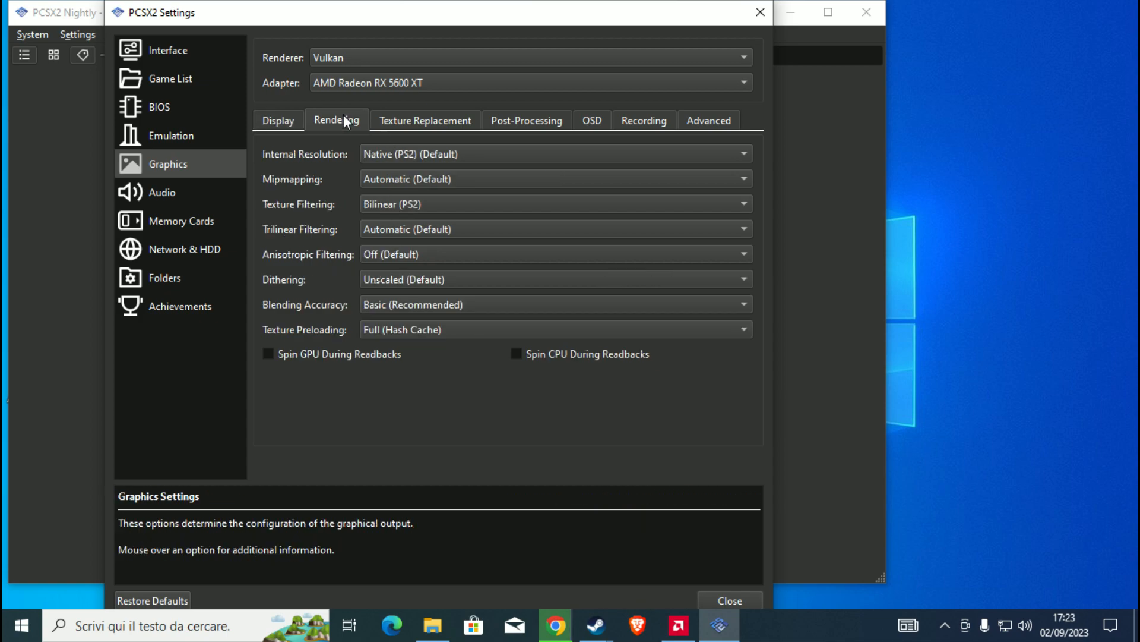
{"action": "left_click", "coordinate": [447, 156]}
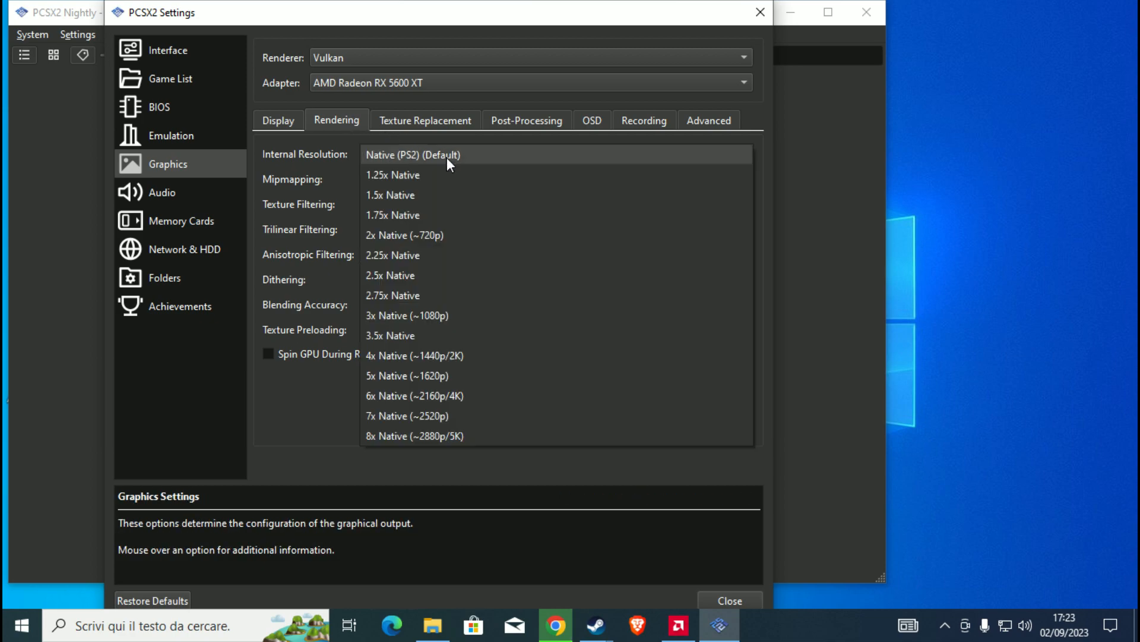
{"action": "left_click", "coordinate": [451, 314]}
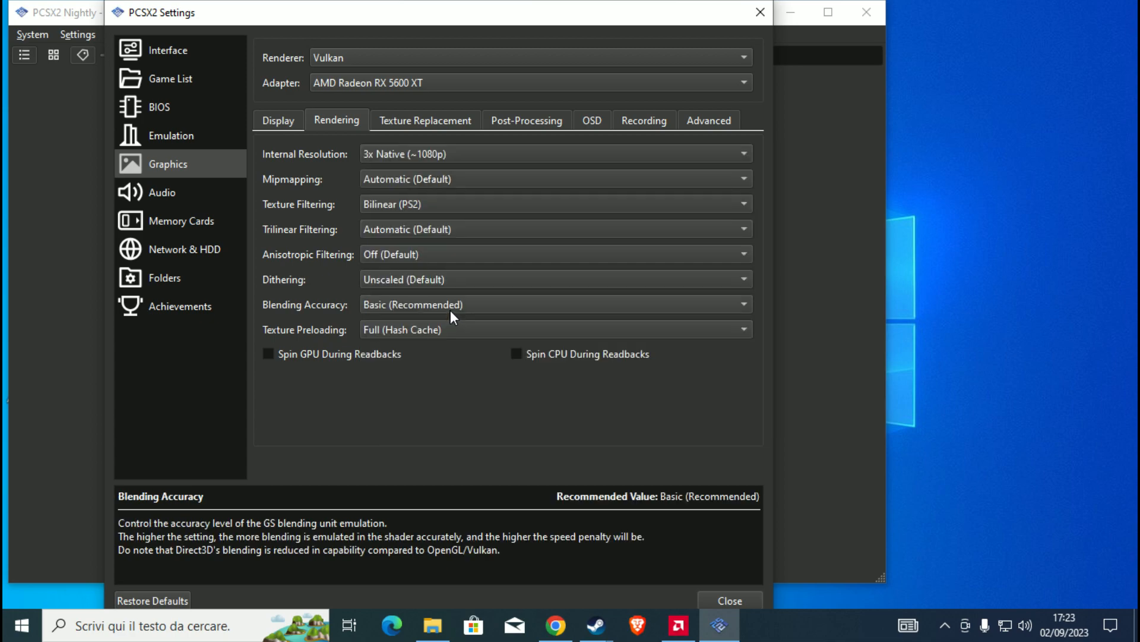
{"action": "left_click", "coordinate": [424, 175]}
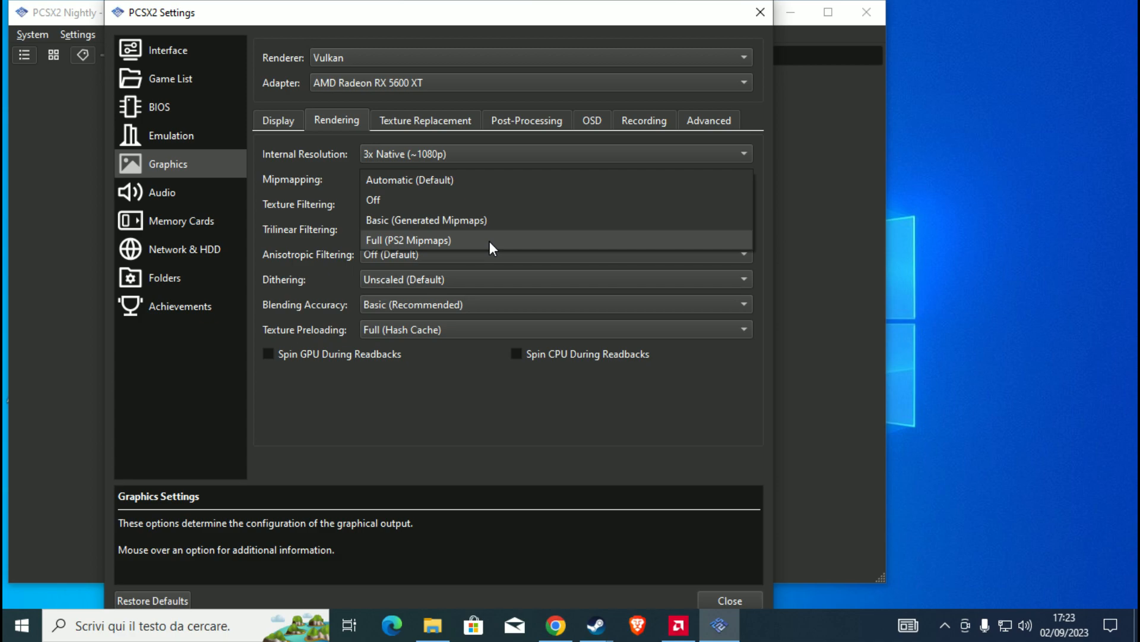
{"action": "left_click", "coordinate": [447, 240]}
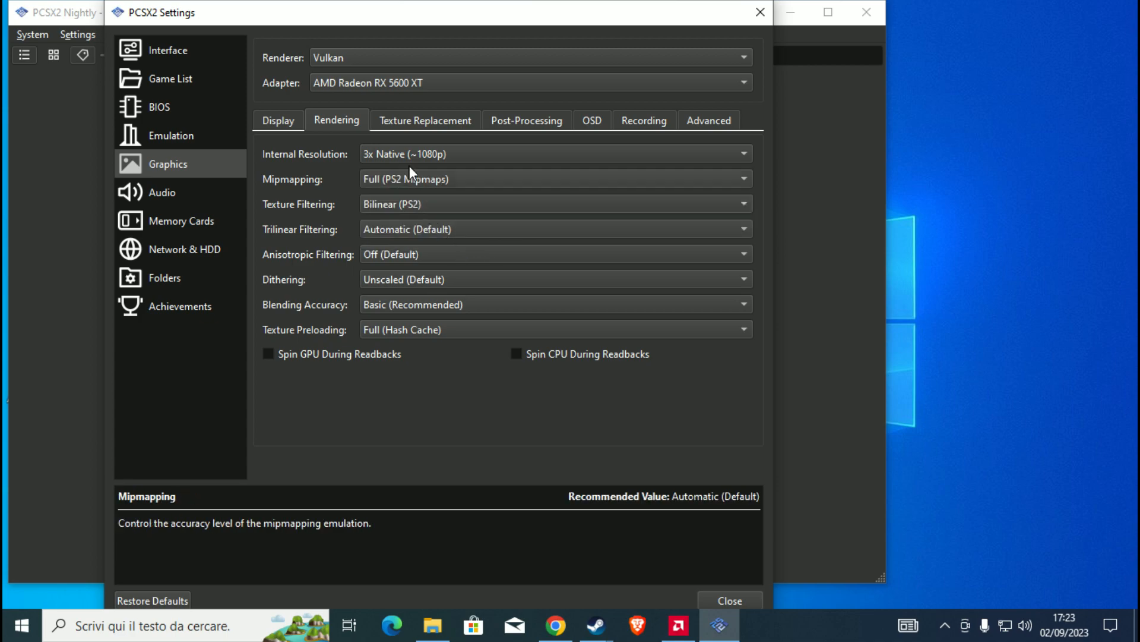
Keep texture filtering at Bilinear (PS2) and set trilinear filtering to Trilinear (PS2).
{"action": "left_click", "coordinate": [422, 207]}
{"action": "left_click", "coordinate": [422, 206]}
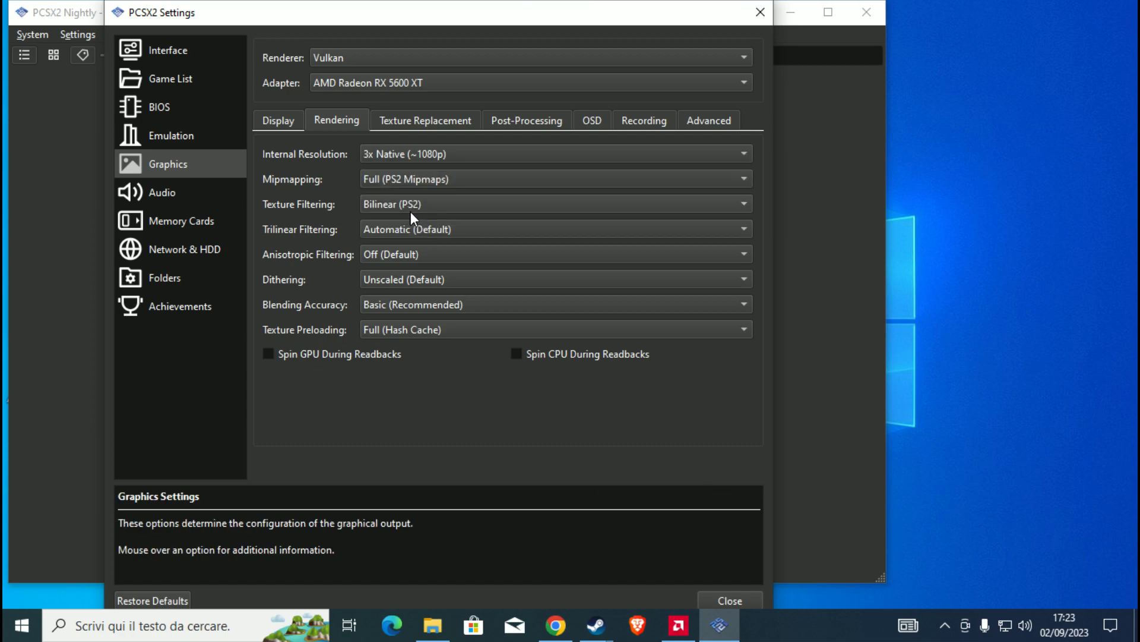
{"action": "left_click", "coordinate": [408, 212]}
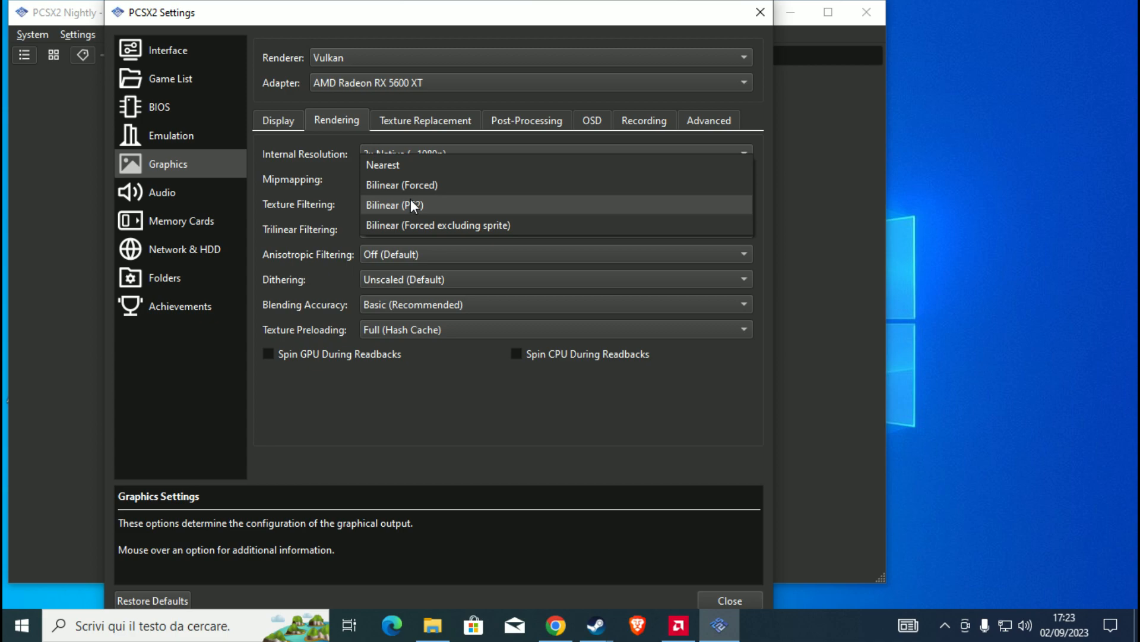
{"action": "left_click", "coordinate": [411, 203]}
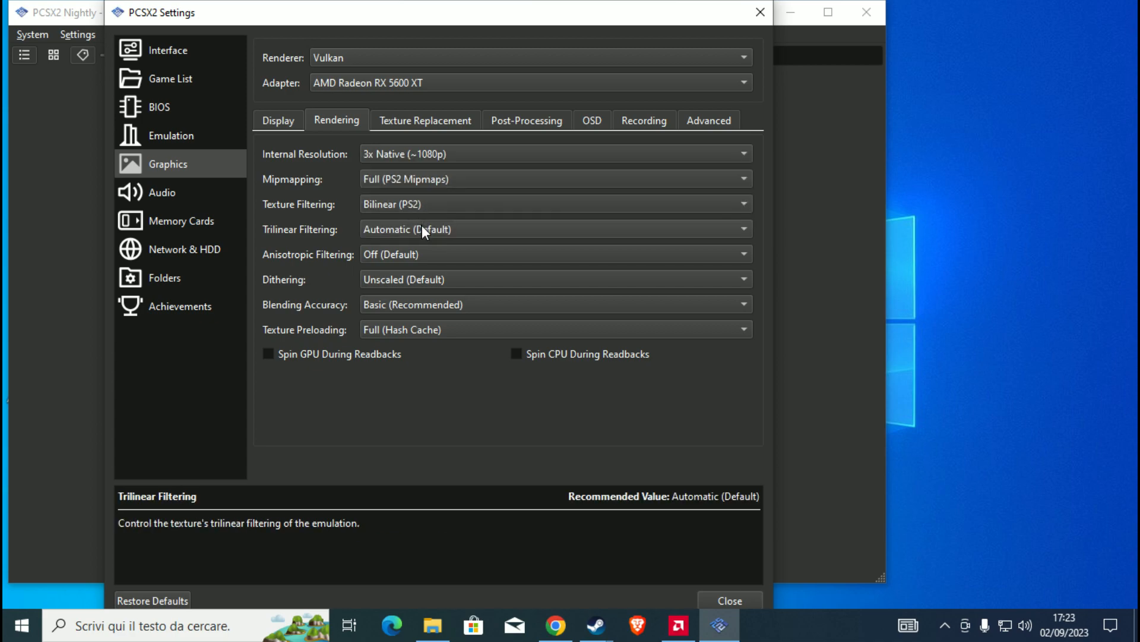
{"action": "left_click", "coordinate": [422, 227]}
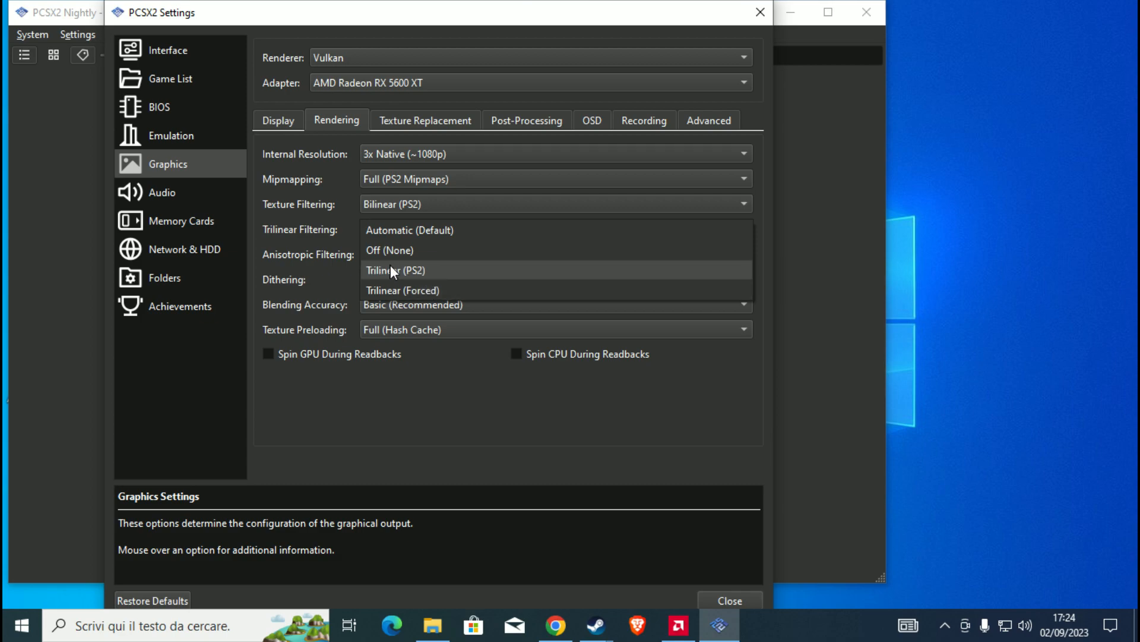
{"action": "left_click", "coordinate": [419, 269]}
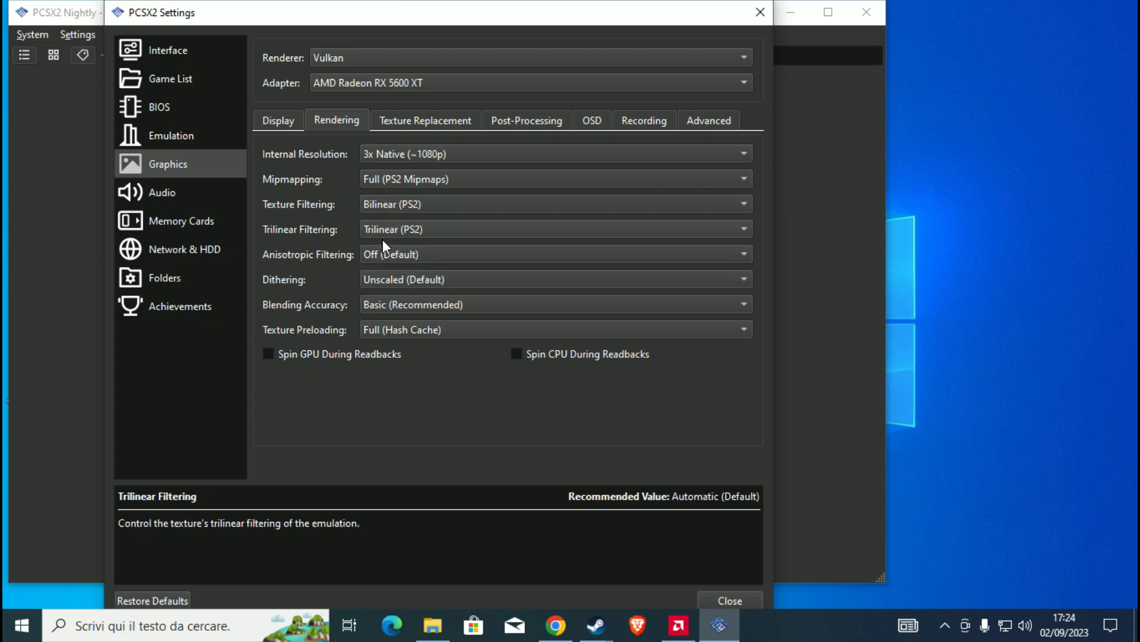
Set anisotropic filtering to 16x and keep dithering at Unscaled (Default).
{"action": "left_click", "coordinate": [401, 254]}
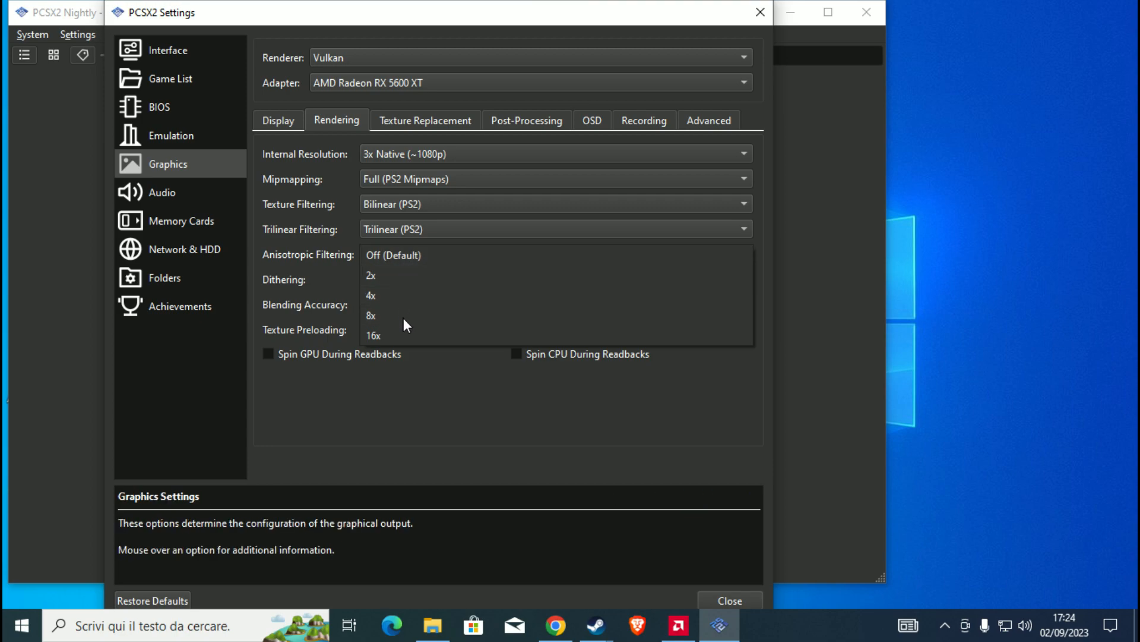
{"action": "left_click", "coordinate": [405, 336]}
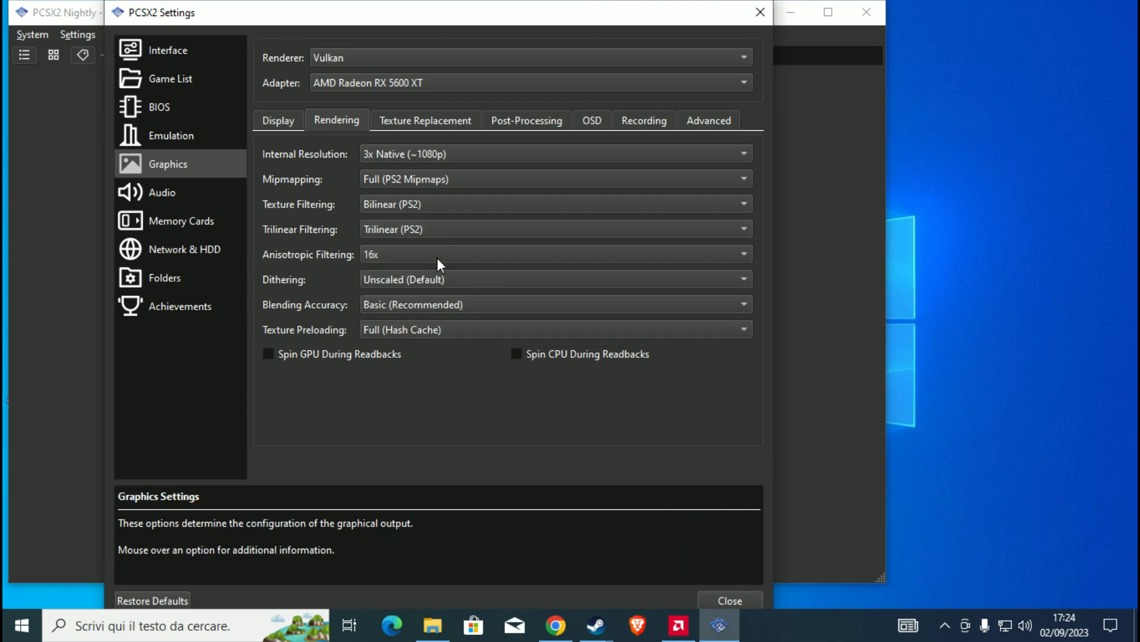
{"action": "left_click", "coordinate": [436, 278]}
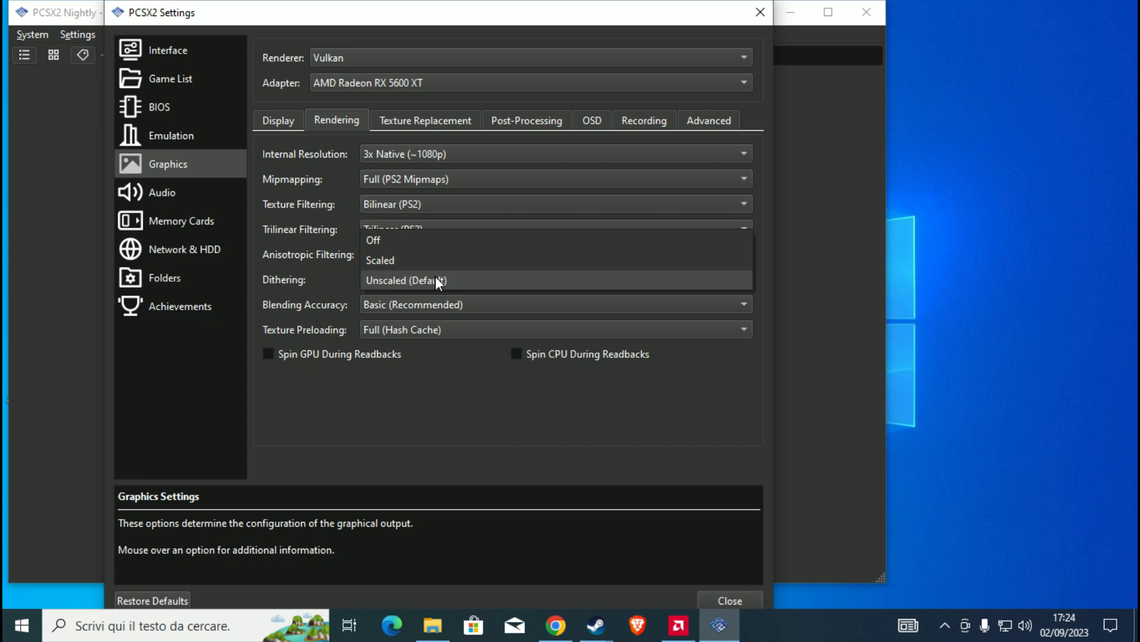
{"action": "left_click", "coordinate": [437, 280]}
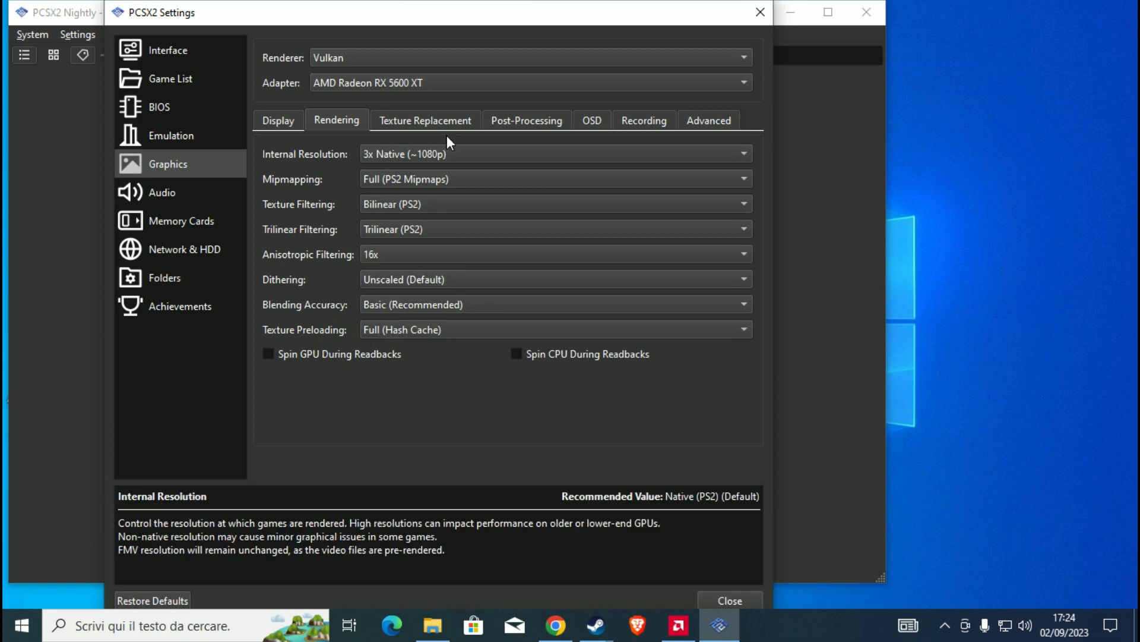
Review the texture replacement, post-processing, OSD, recording and advanced graphics options, and close the settings.
{"action": "left_click", "coordinate": [438, 121]}
{"action": "left_click", "coordinate": [516, 121]}
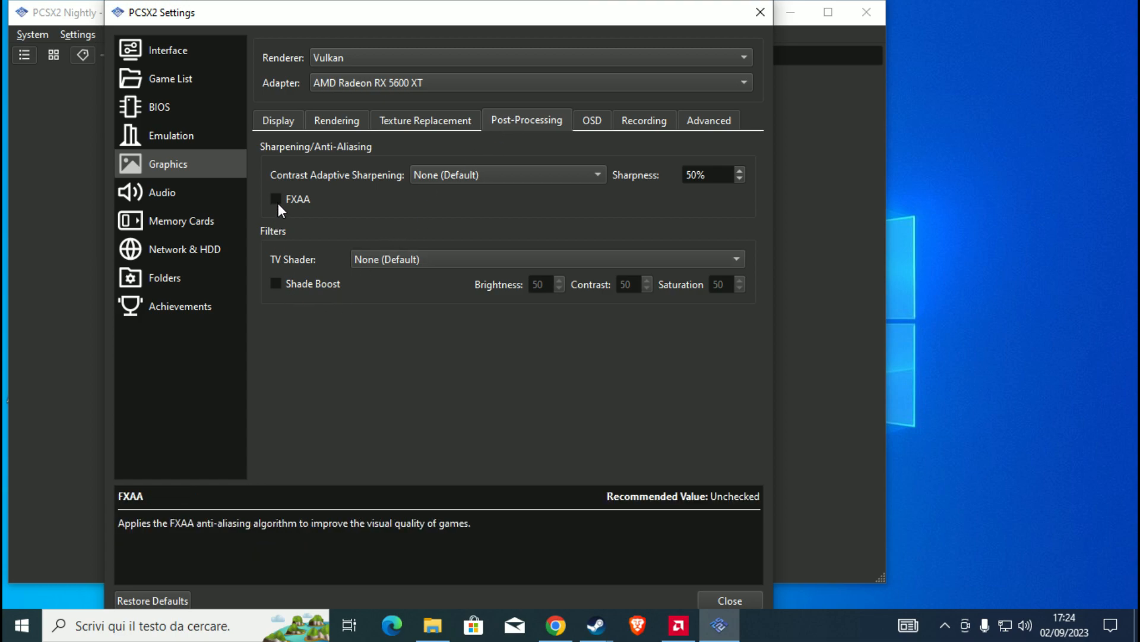
{"action": "left_click", "coordinate": [591, 123]}
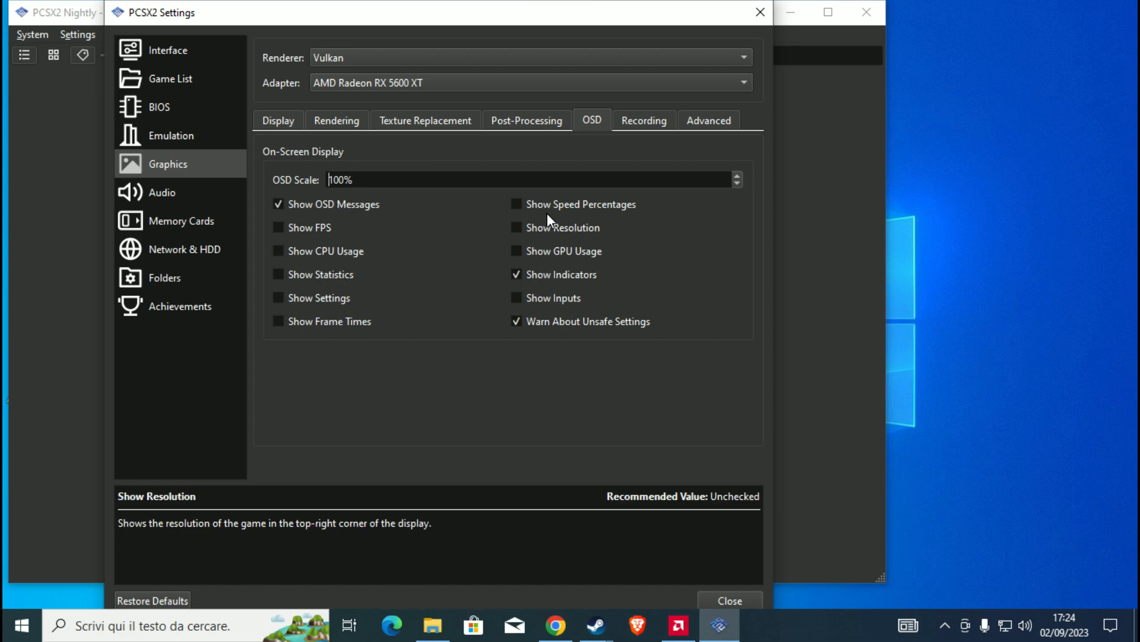
{"action": "left_click", "coordinate": [634, 119]}
{"action": "left_click", "coordinate": [707, 120]}
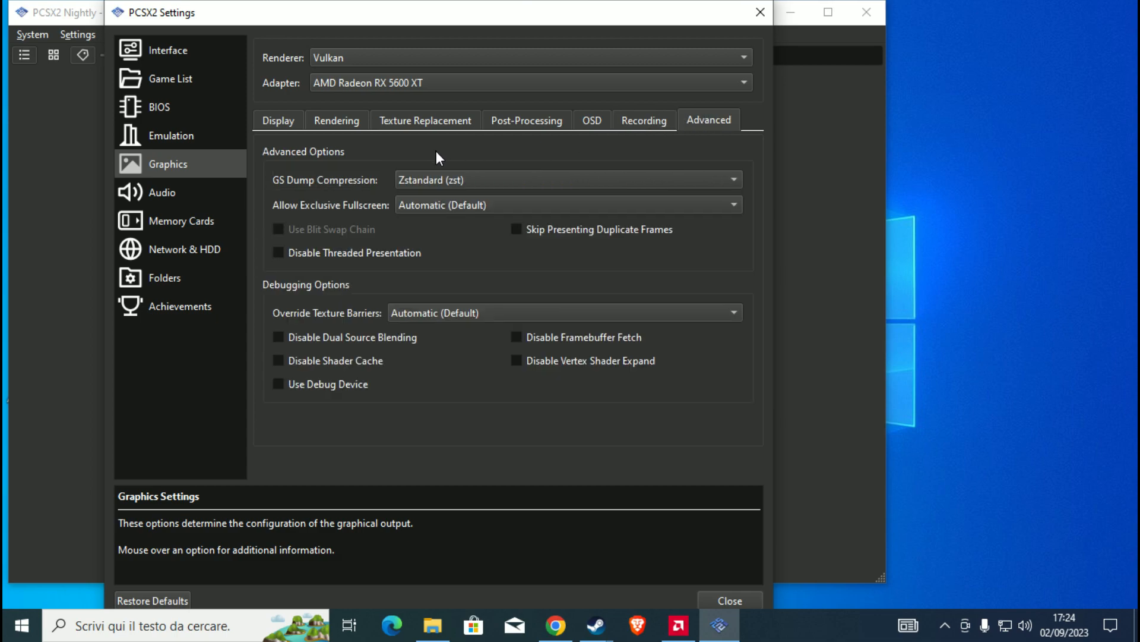
{"action": "left_click", "coordinate": [761, 14]}
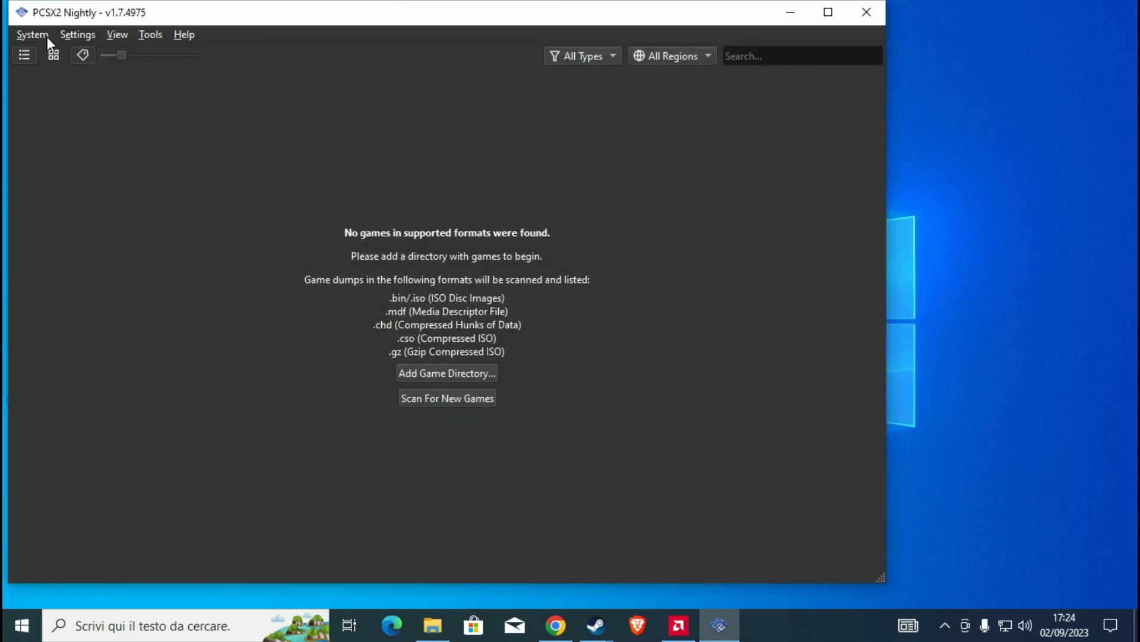
Review the button bindings of Controller Port 1 in the controller settings and close them.
{"action": "left_click", "coordinate": [69, 34]}
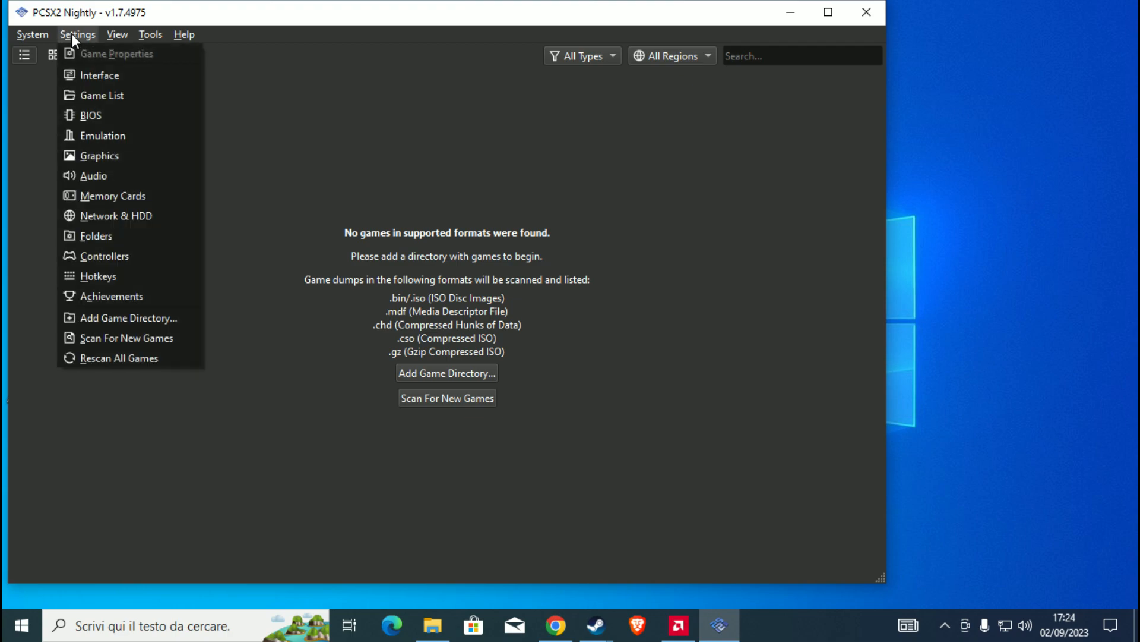
{"action": "left_click", "coordinate": [124, 253]}
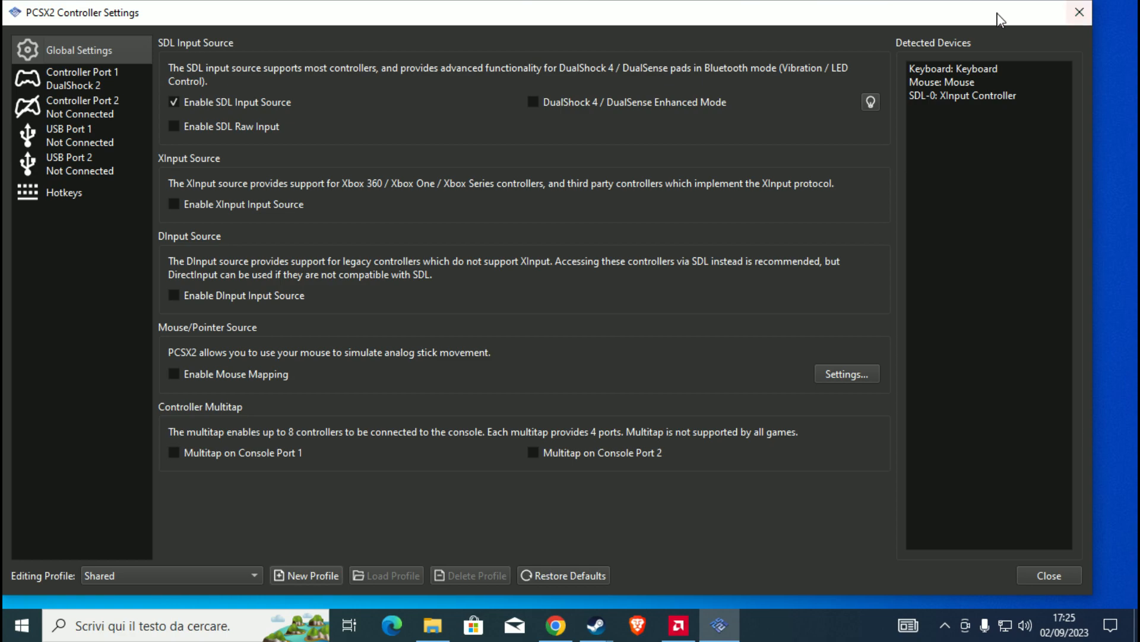
{"action": "left_click", "coordinate": [79, 81]}
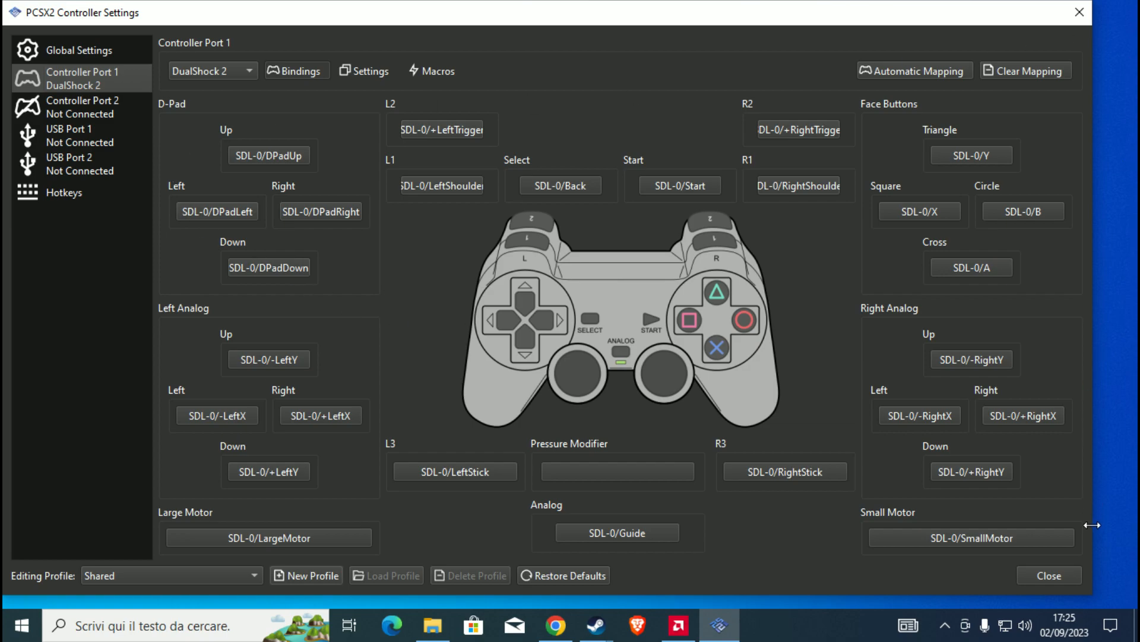
{"action": "left_click", "coordinate": [1071, 572]}
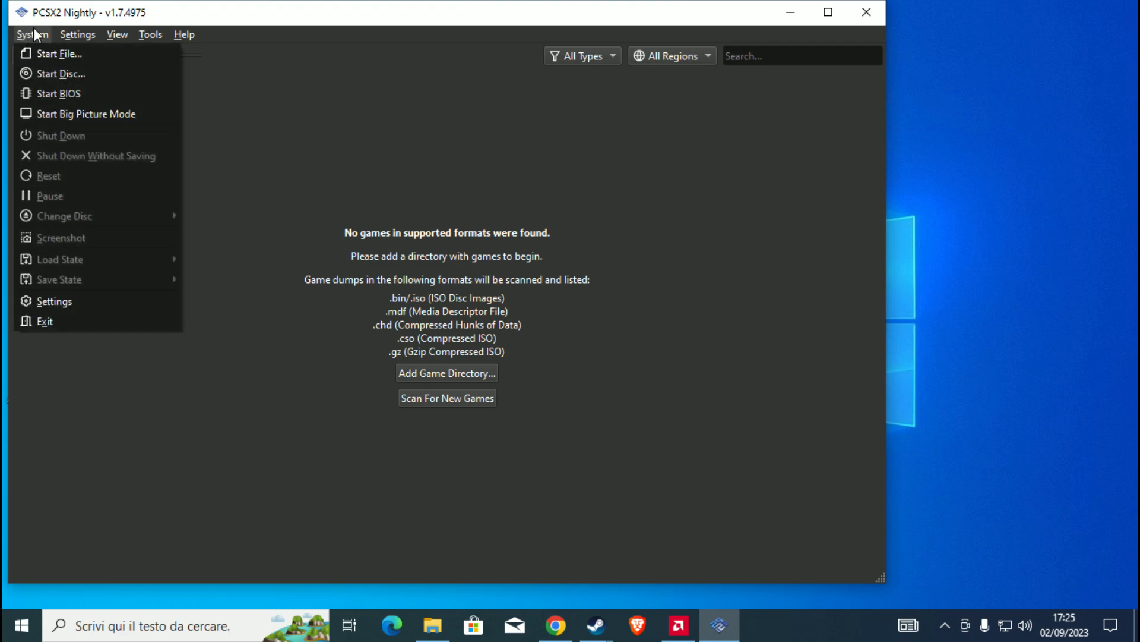
Open the memory card settings and eject the missing cards from Port 1 and Port 2.
{"action": "mouse_move", "coordinate": [80, 33]}
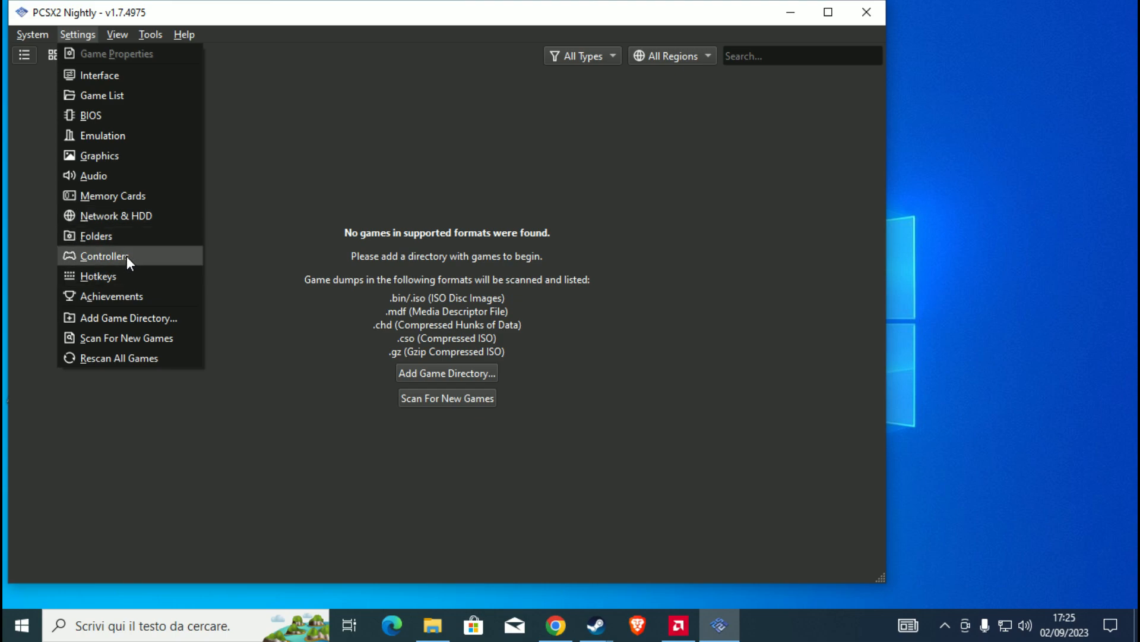
{"action": "left_click", "coordinate": [125, 198]}
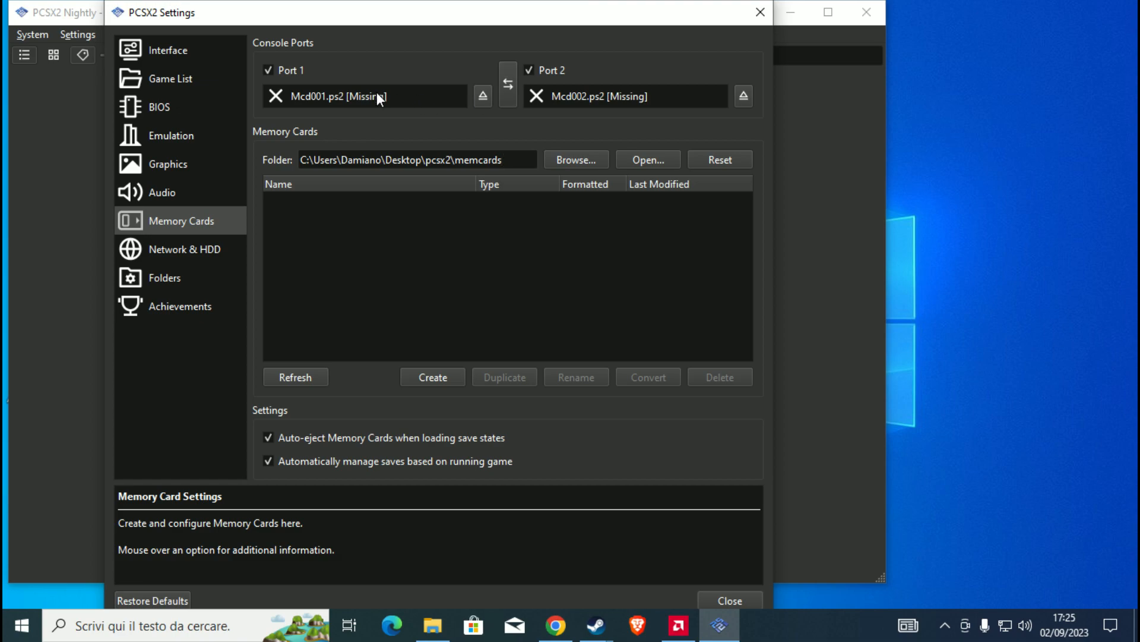
{"action": "left_click", "coordinate": [483, 97]}
{"action": "left_click", "coordinate": [743, 97]}
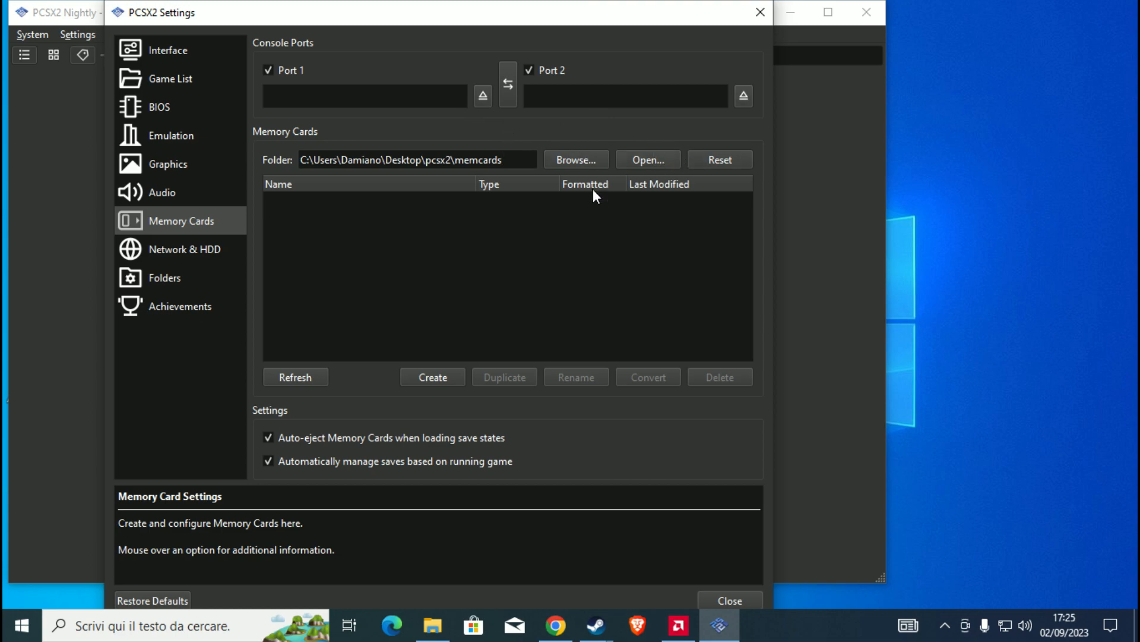
Create an 8 MB memory card named memcard with NTFS compression, assign it to Port 1 and close the settings.
{"action": "left_click", "coordinate": [433, 377]}
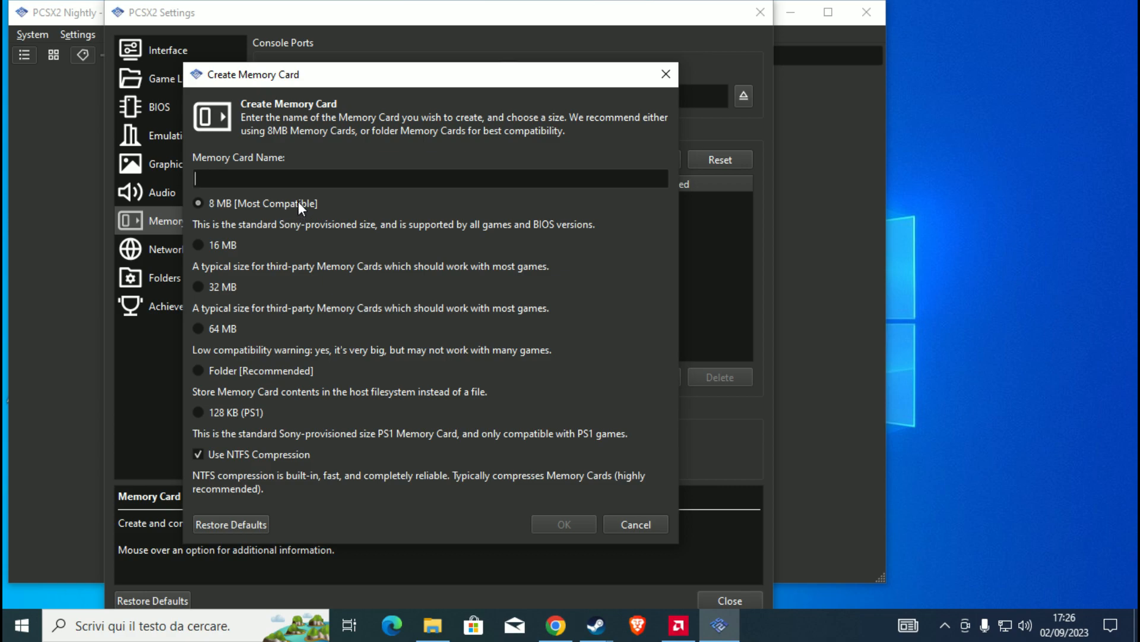
{"action": "type", "text": "memcard"}
{"action": "left_click", "coordinate": [576, 523]}
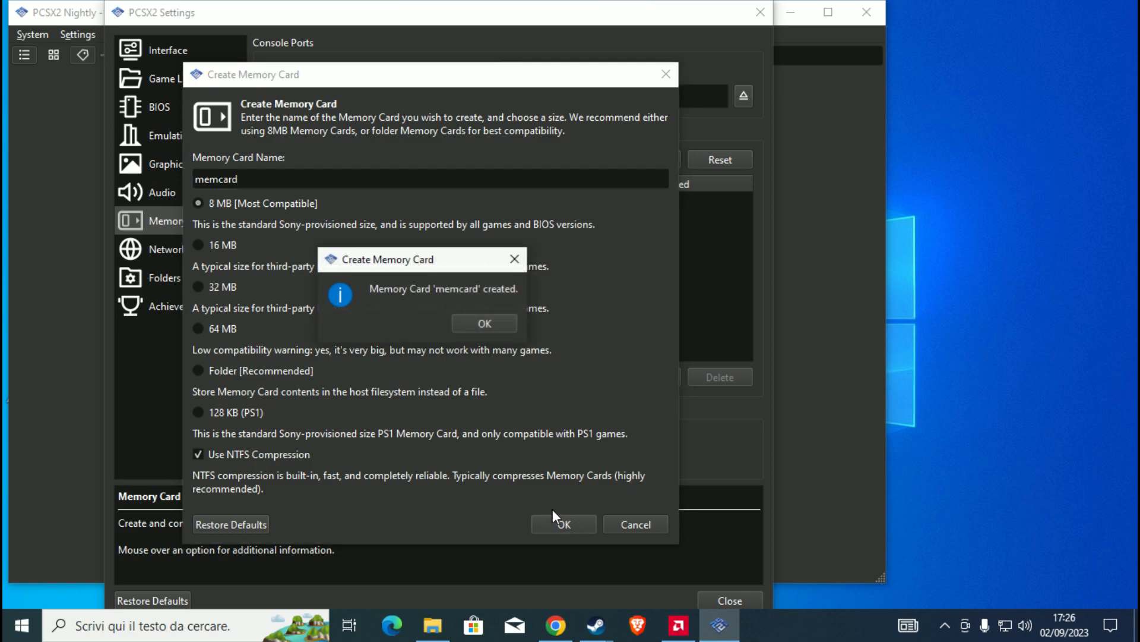
{"action": "left_click", "coordinate": [476, 326]}
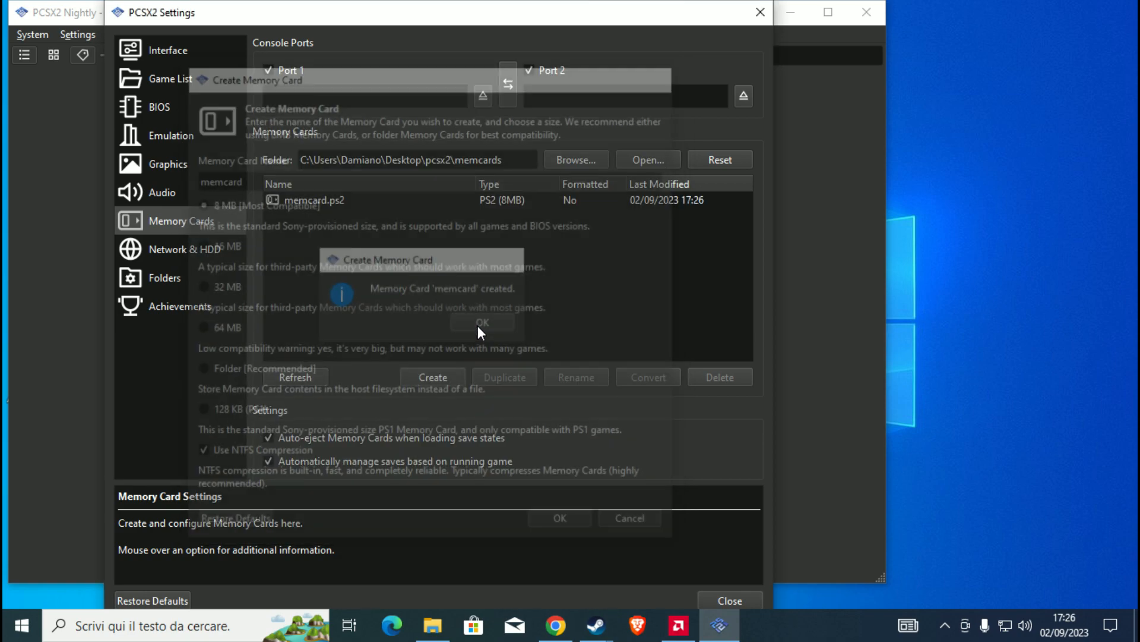
{"action": "left_click_drag", "start_coordinate": [352, 201], "coordinate": [357, 99]}
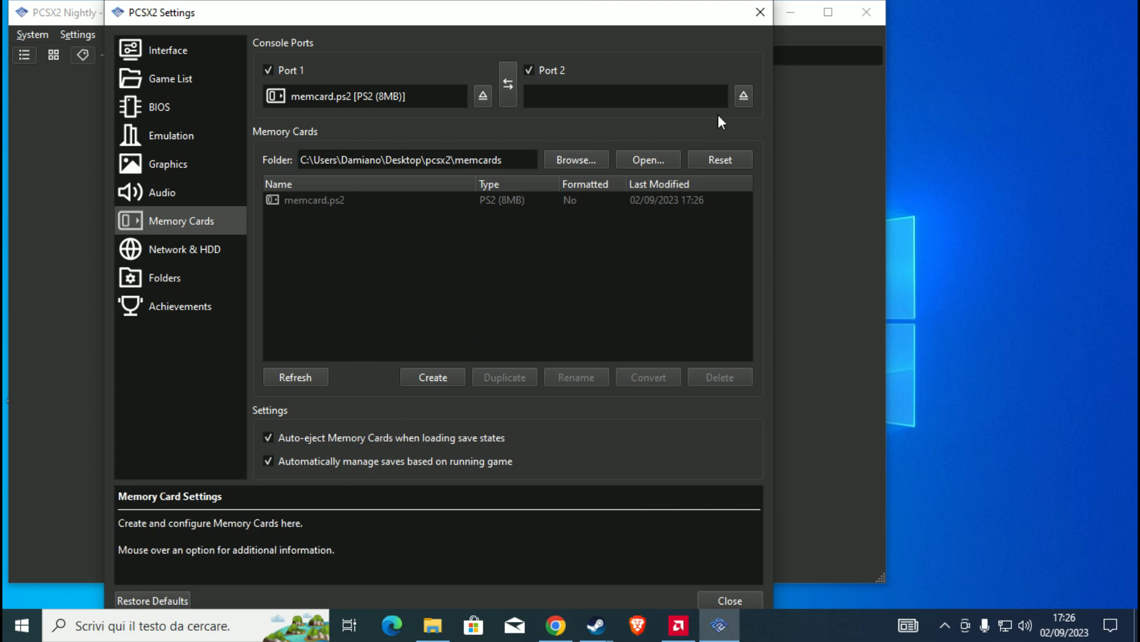
{"action": "left_click", "coordinate": [760, 17]}
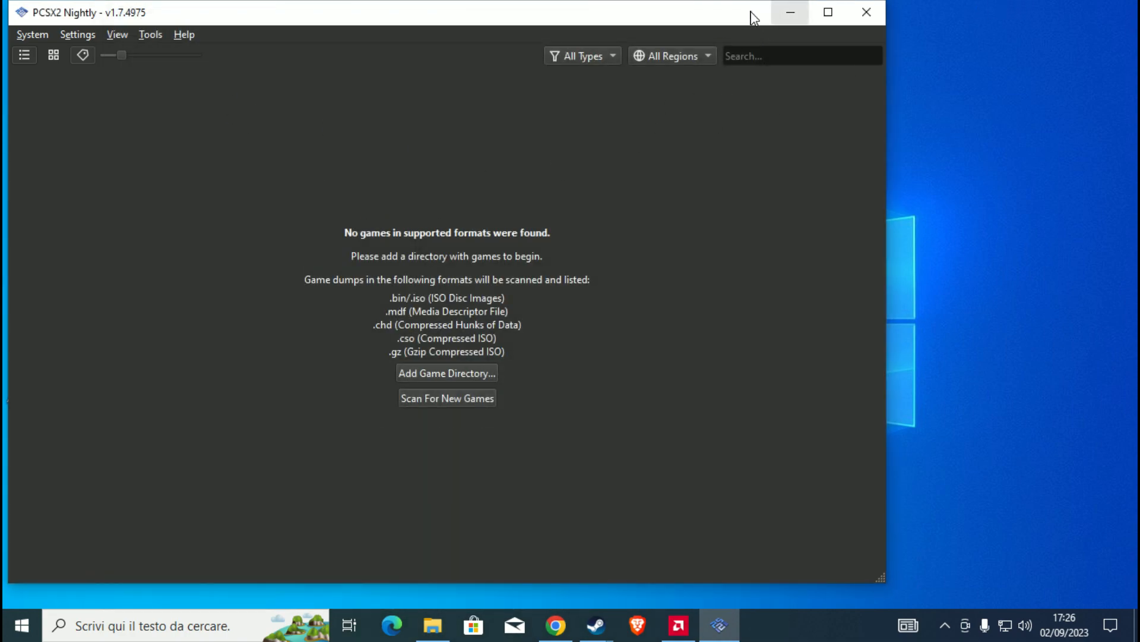
Minimize the emulator, switch to File Explorer and open the Fatal Frame (USA) archive from the Download folder in WinRAR.
{"action": "left_click", "coordinate": [789, 11]}
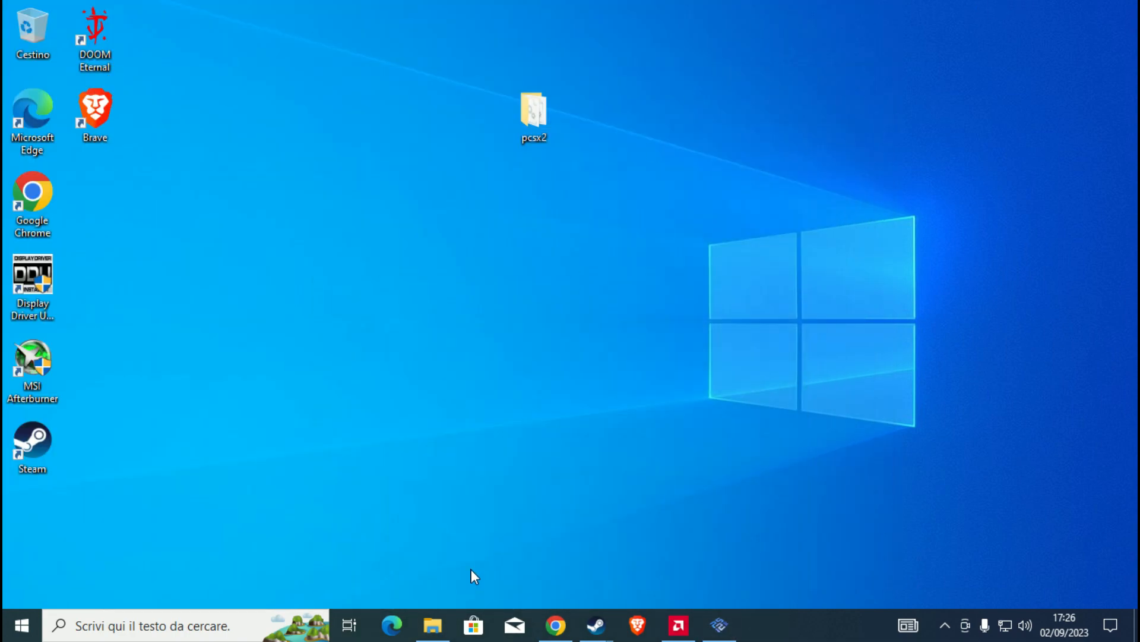
{"action": "left_click", "coordinate": [433, 625]}
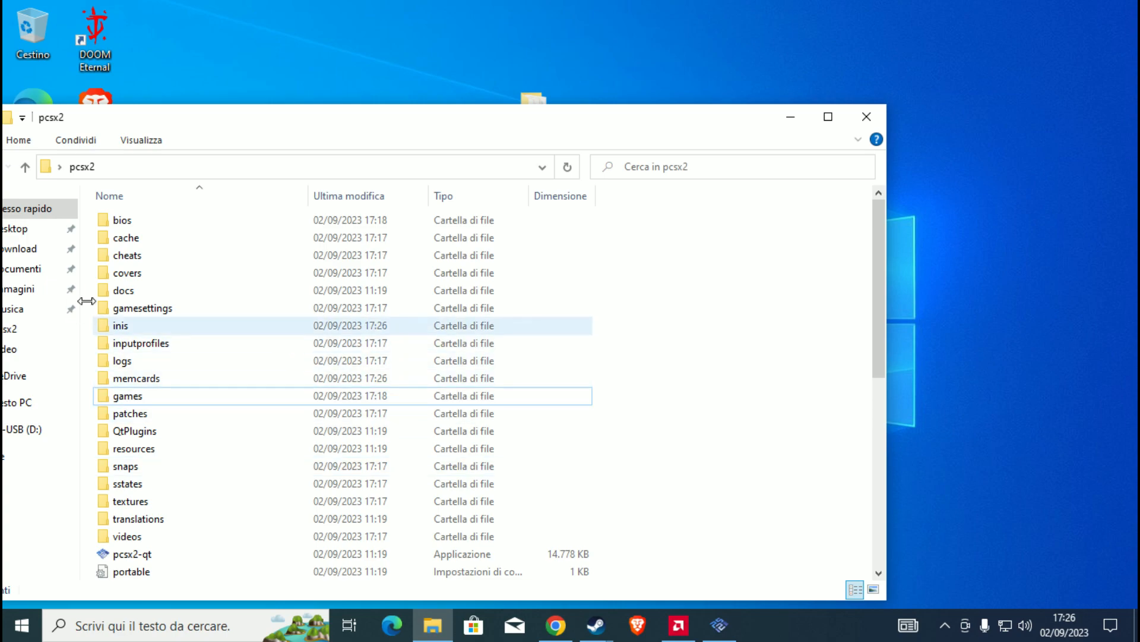
{"action": "left_click_drag", "start_coordinate": [196, 122], "coordinate": [516, 36]}
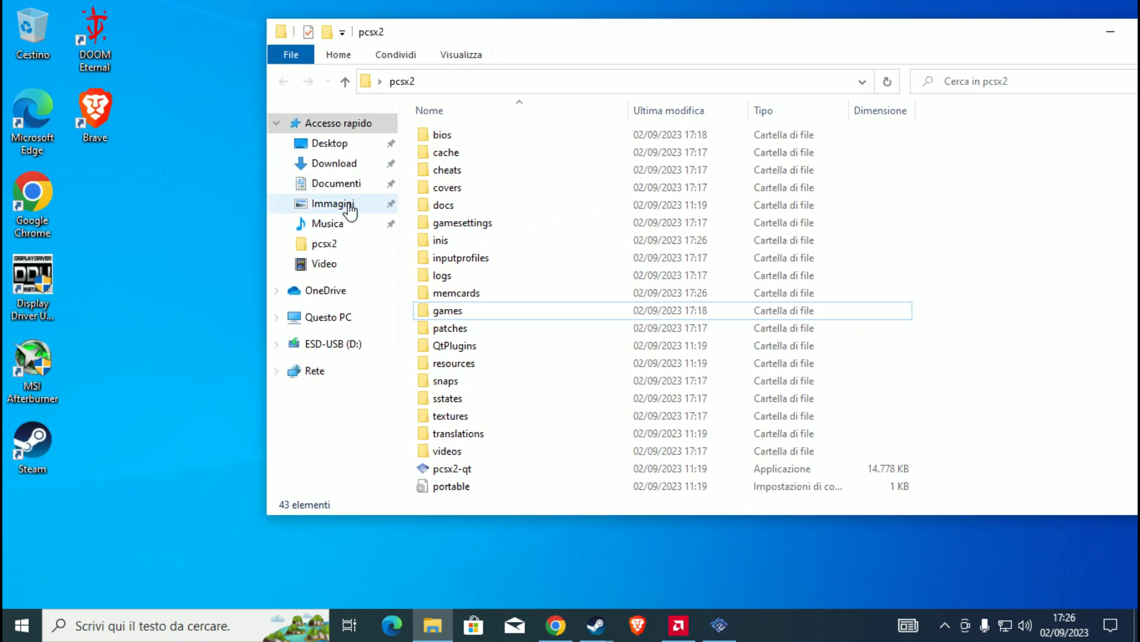
{"action": "left_click", "coordinate": [344, 169]}
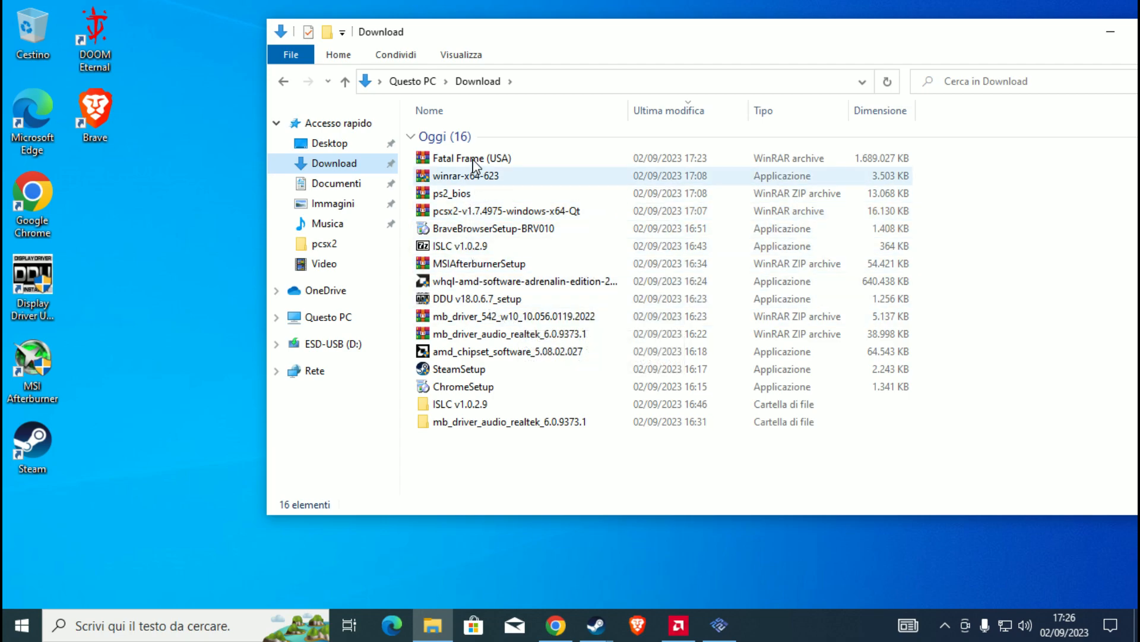
{"action": "double_click", "coordinate": [440, 158]}
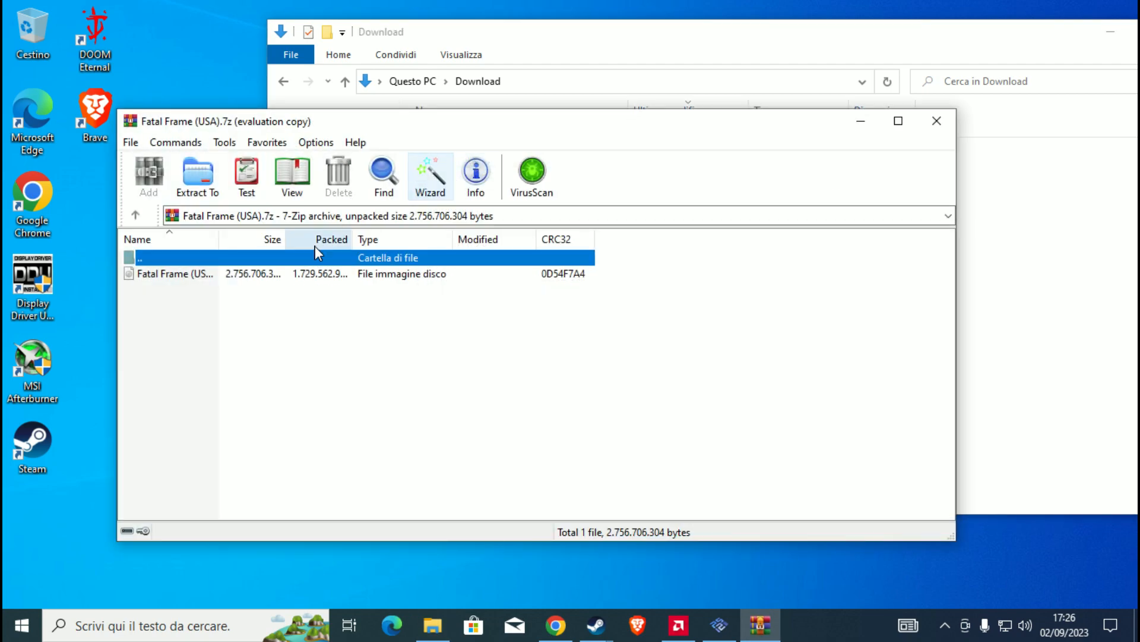
Extract the Fatal Frame (USA) disc image from the archive to the Desktop, and minimize the WinRAR and Download folder windows.
{"action": "left_click", "coordinate": [168, 274]}
{"action": "left_click", "coordinate": [213, 193]}
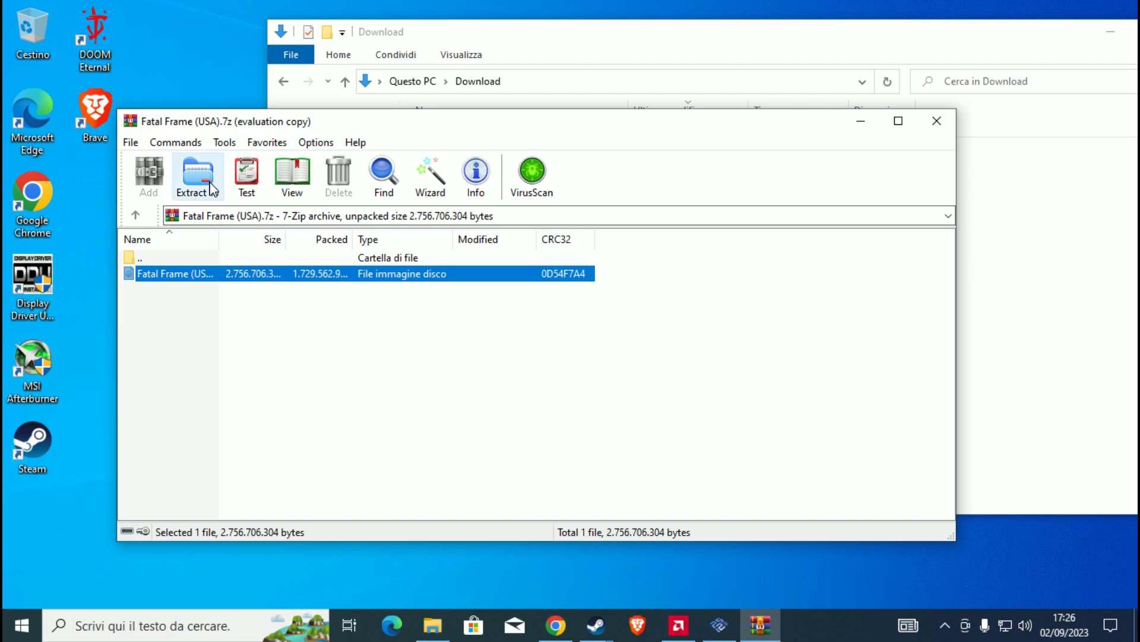
{"action": "left_click", "coordinate": [579, 236]}
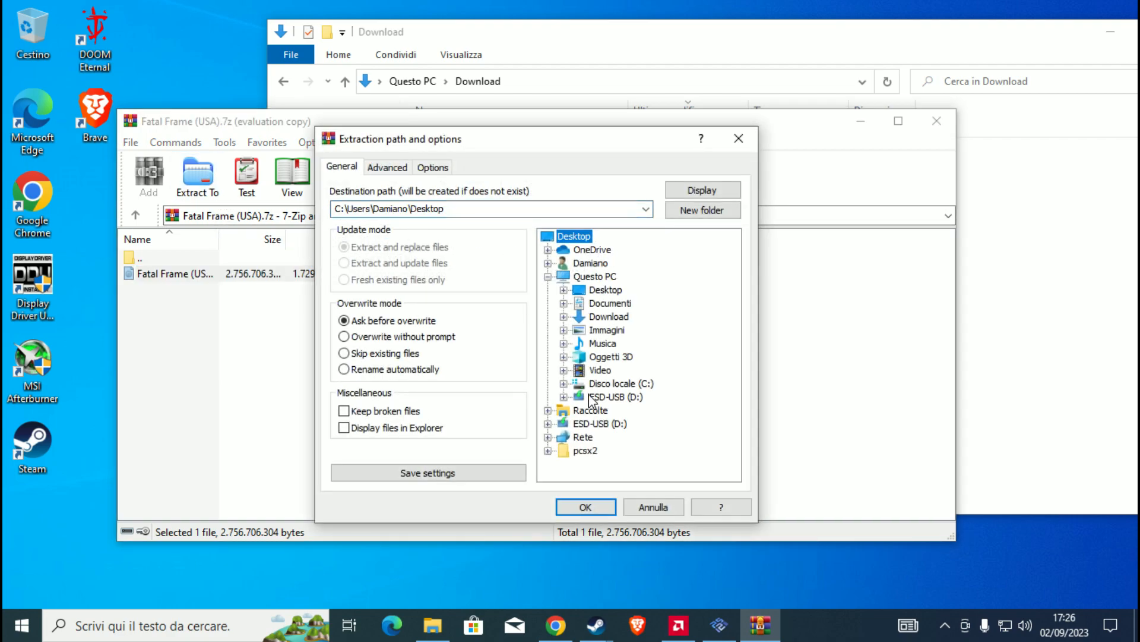
{"action": "left_click", "coordinate": [585, 507]}
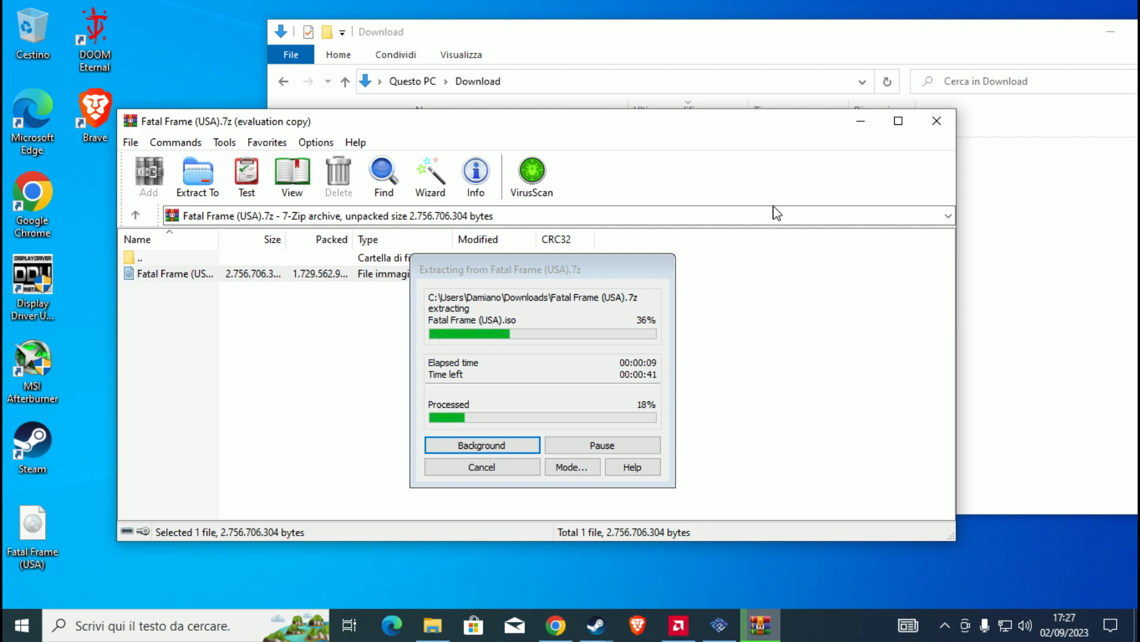
{"action": "left_click", "coordinate": [870, 126]}
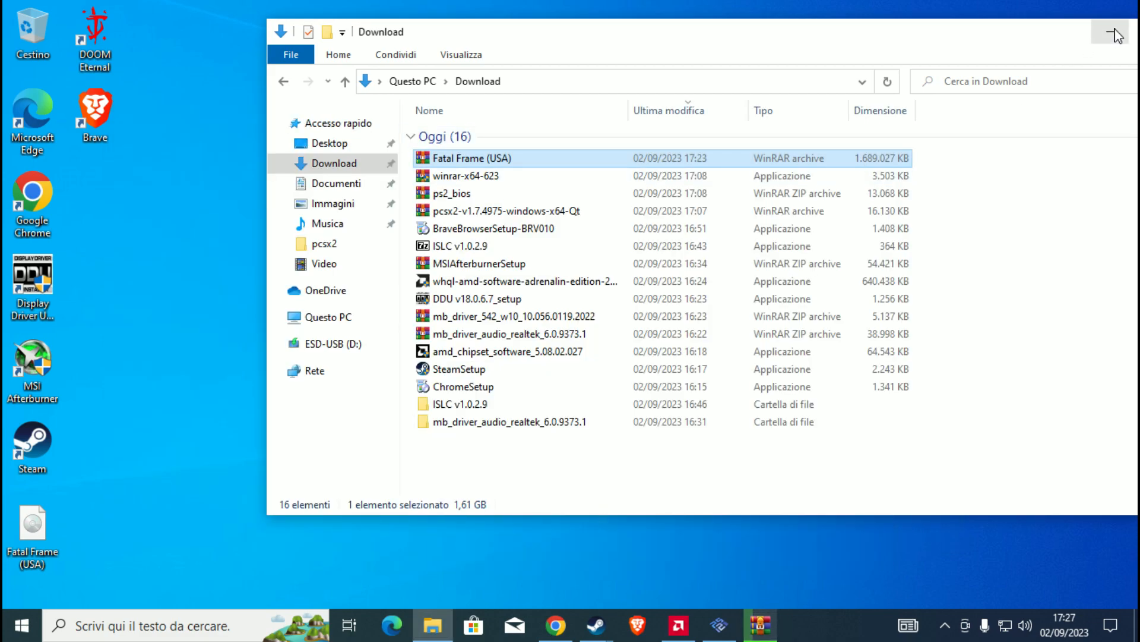
{"action": "left_click", "coordinate": [1111, 33]}
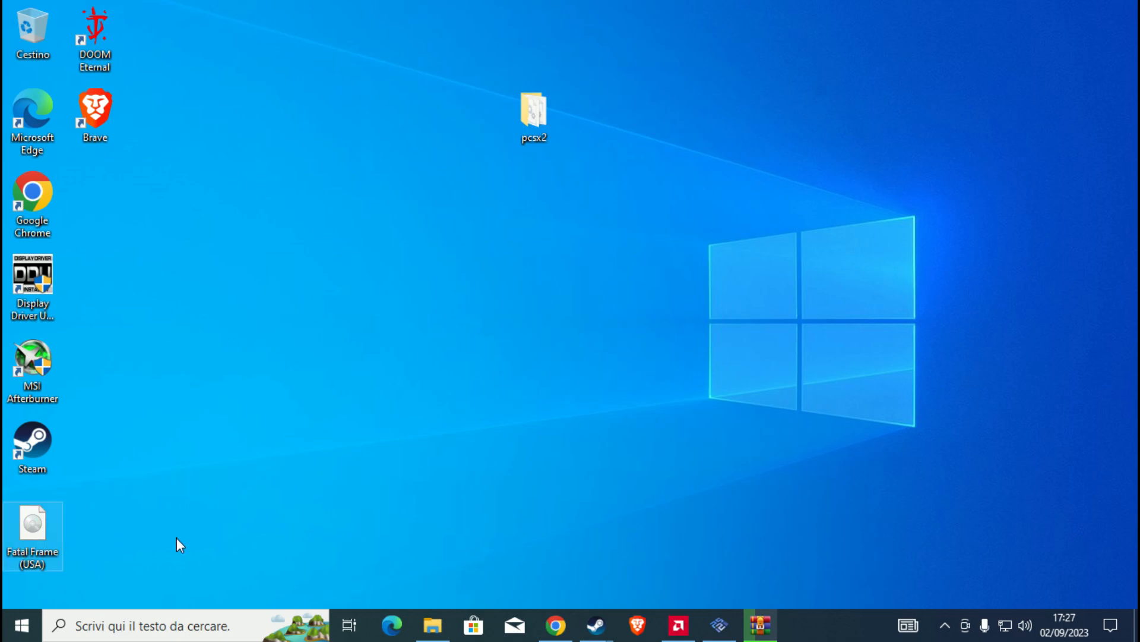
Check the extraction progress of the Fatal Frame archive in WinRAR and minimize its window again.
{"action": "left_click", "coordinate": [767, 632]}
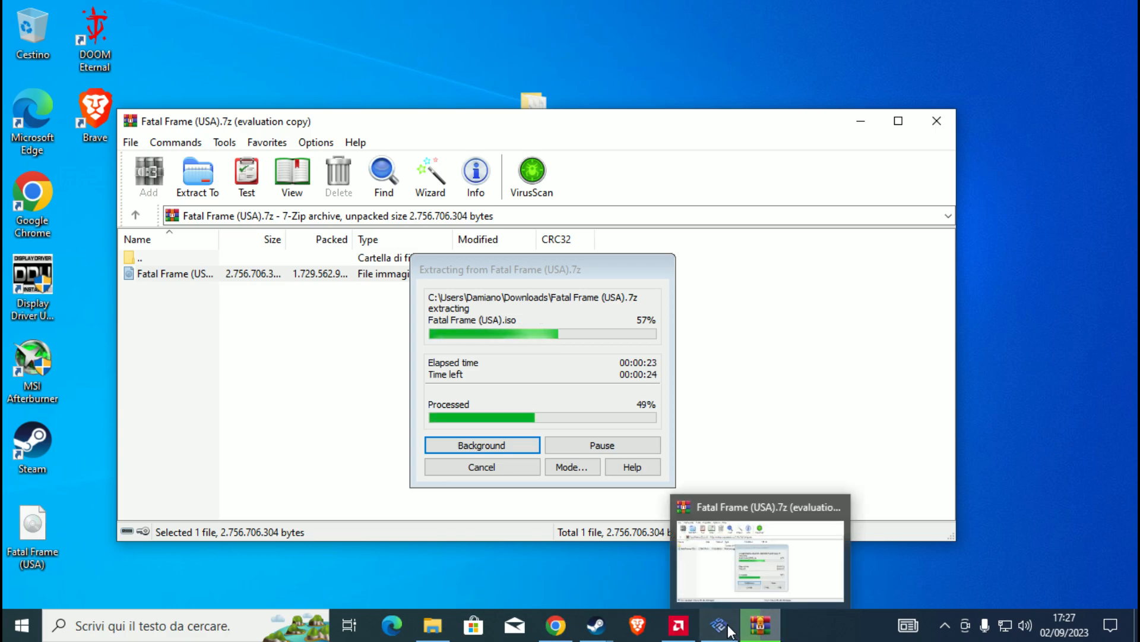
{"action": "left_click", "coordinate": [761, 628]}
{"action": "left_click", "coordinate": [761, 633]}
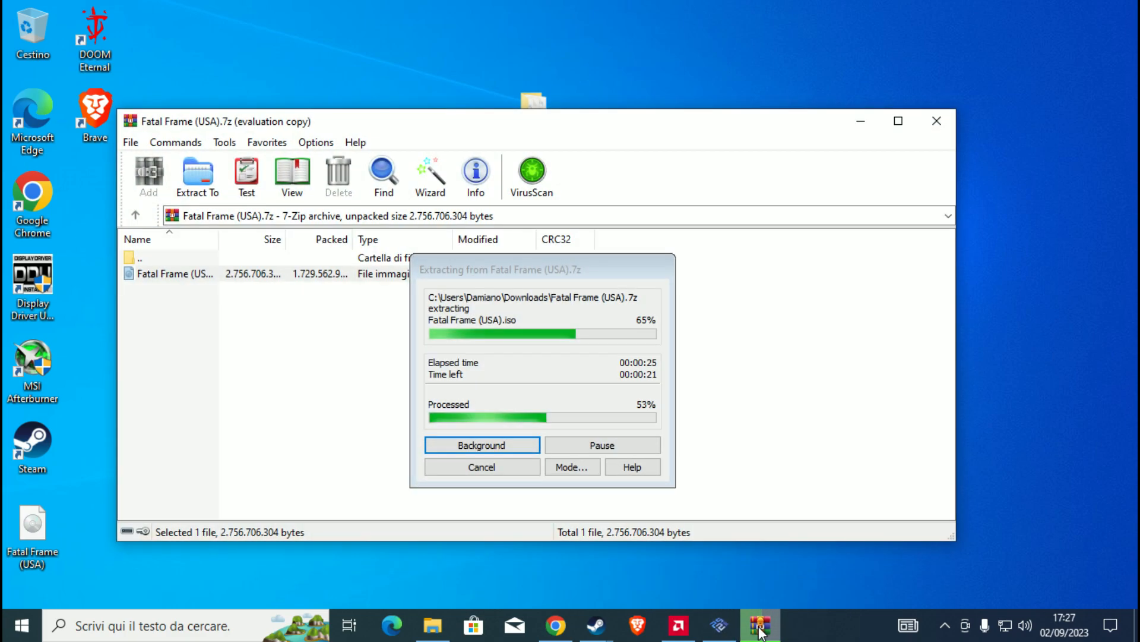
{"action": "left_click", "coordinate": [760, 631]}
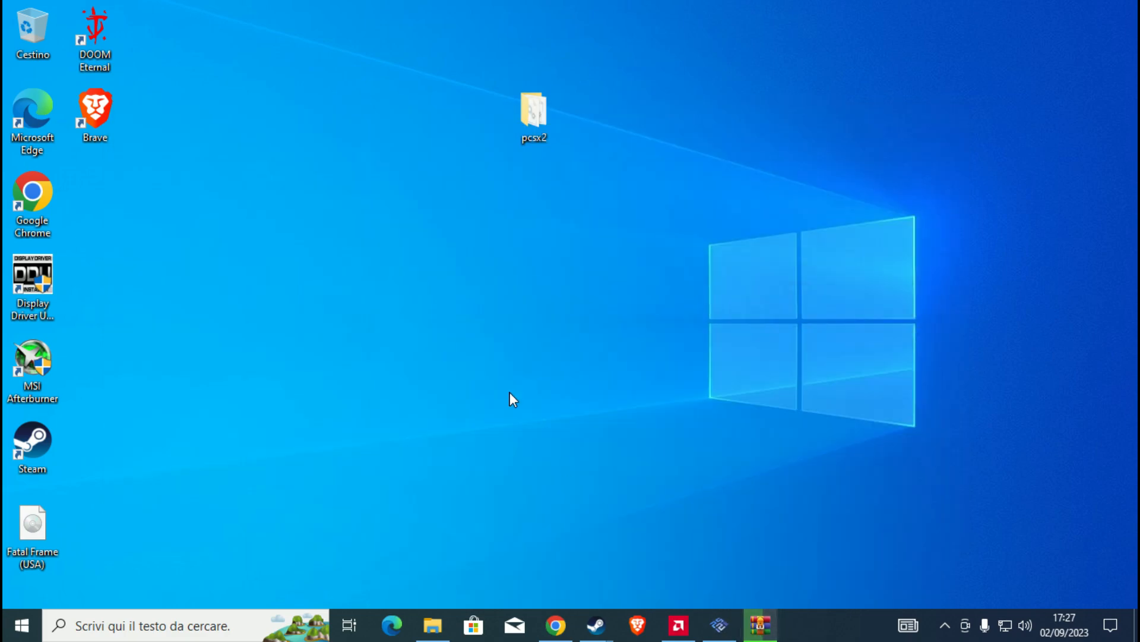
{"action": "left_click", "coordinate": [762, 631]}
{"action": "left_click", "coordinate": [762, 630]}
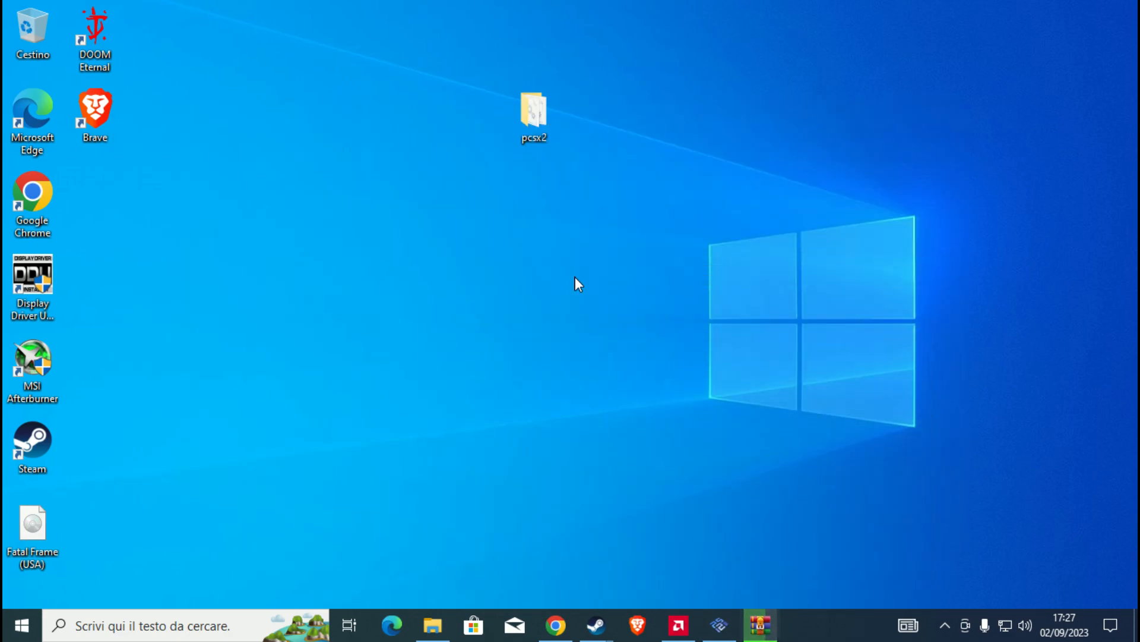
Switch to PCSX2 and start the PS2 BIOS without a disc.
{"action": "left_click", "coordinate": [720, 634]}
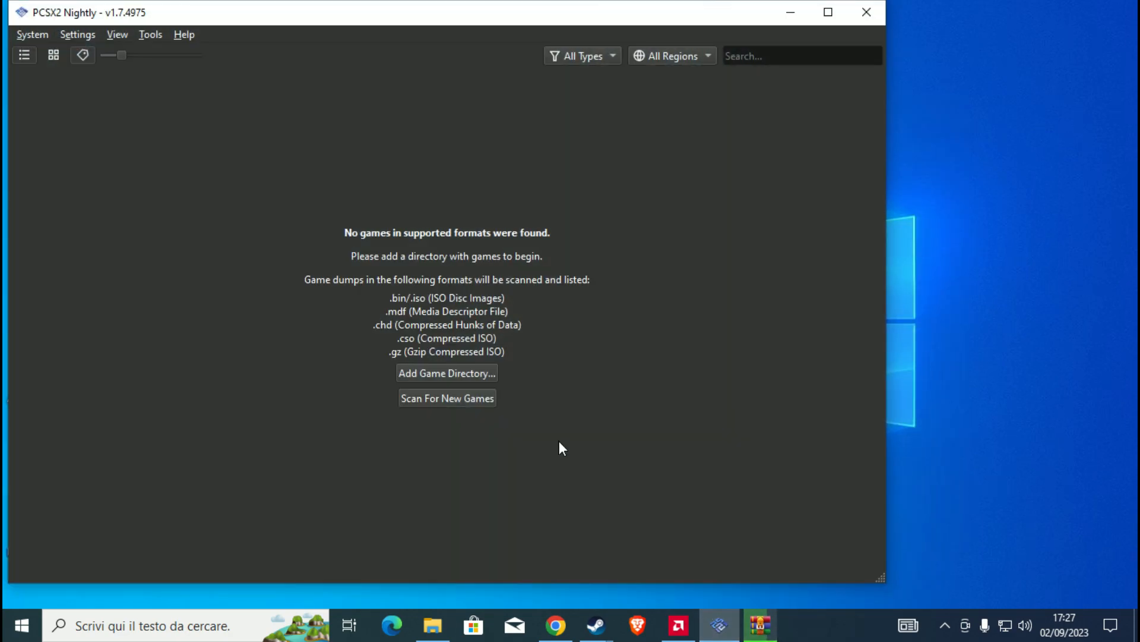
{"action": "left_click", "coordinate": [24, 36]}
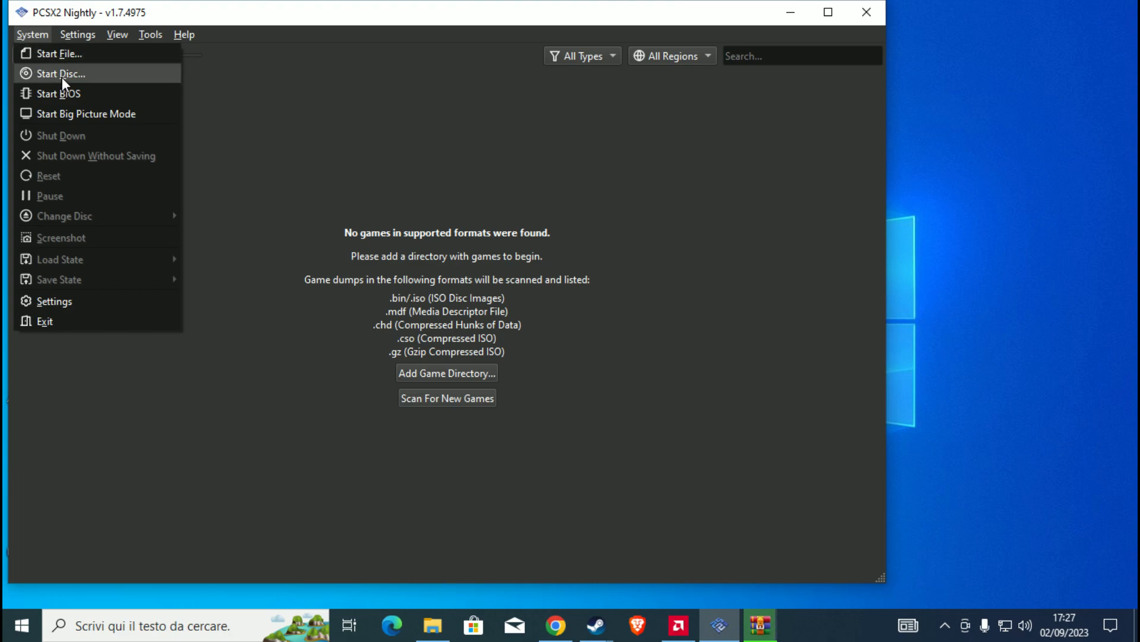
{"action": "mouse_move", "coordinate": [74, 37]}
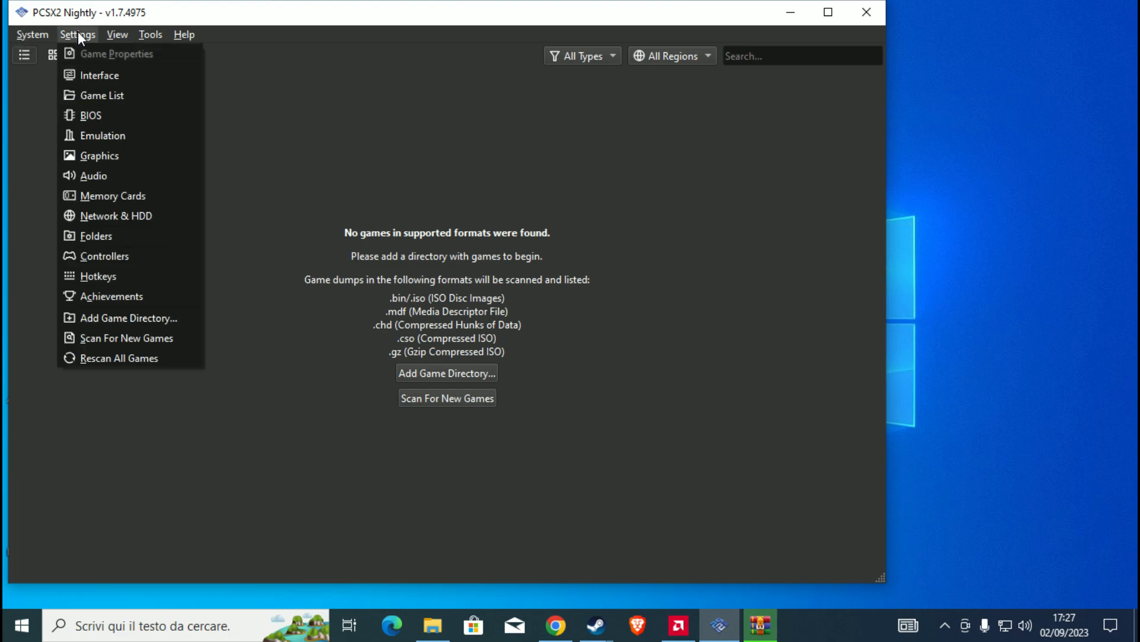
{"action": "mouse_move", "coordinate": [30, 37]}
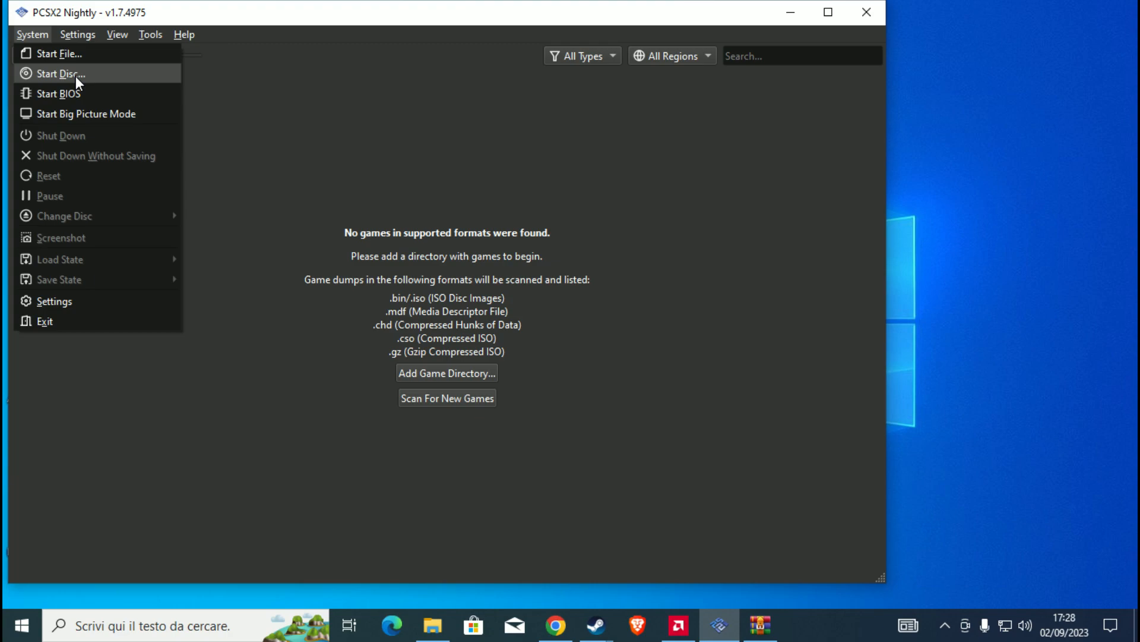
{"action": "left_click", "coordinate": [67, 95]}
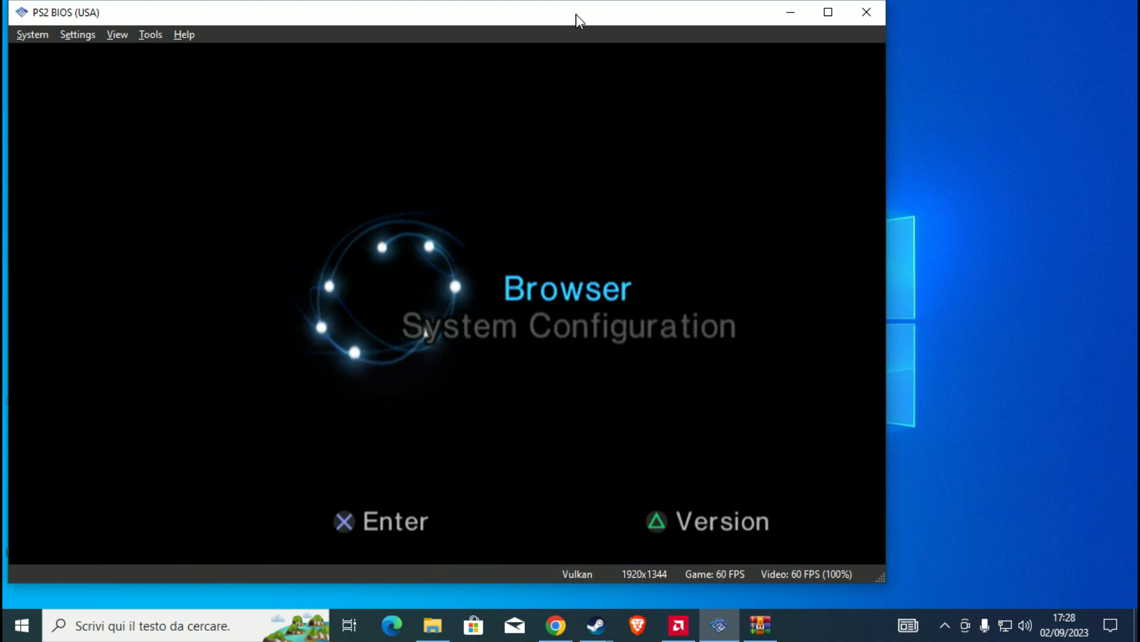
Open the pcsx2 folder on the desktop and move the extracted Fatal Frame (USA) disc image into its games folder.
{"action": "left_click_drag", "start_coordinate": [582, 23], "coordinate": [1000, 286]}
{"action": "left_click", "coordinate": [535, 118]}
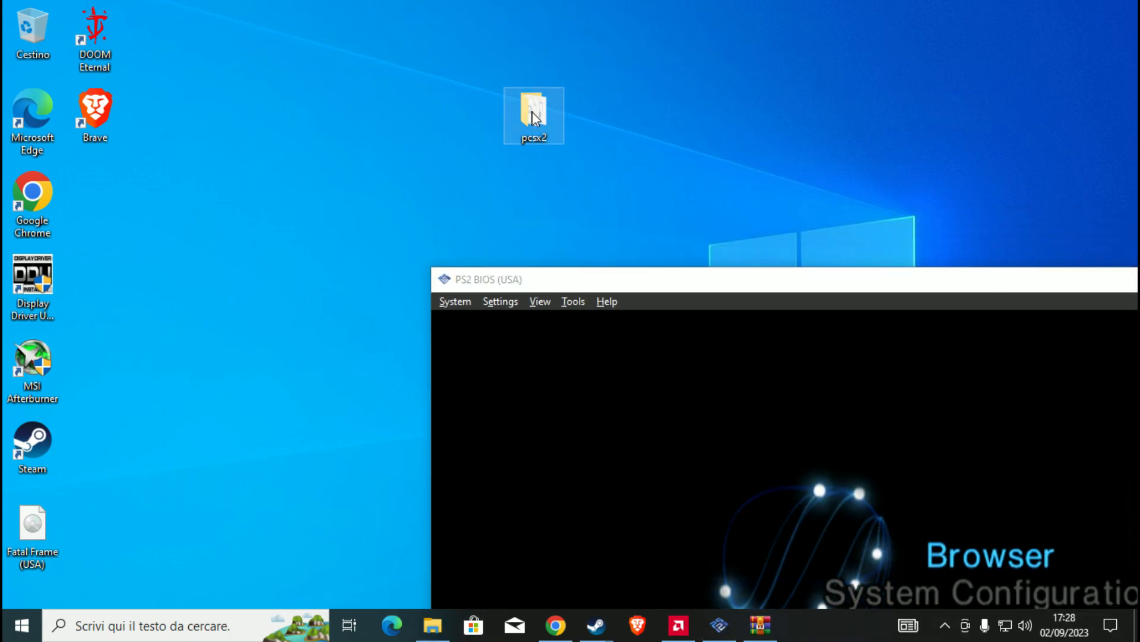
{"action": "double_click", "coordinate": [534, 117]}
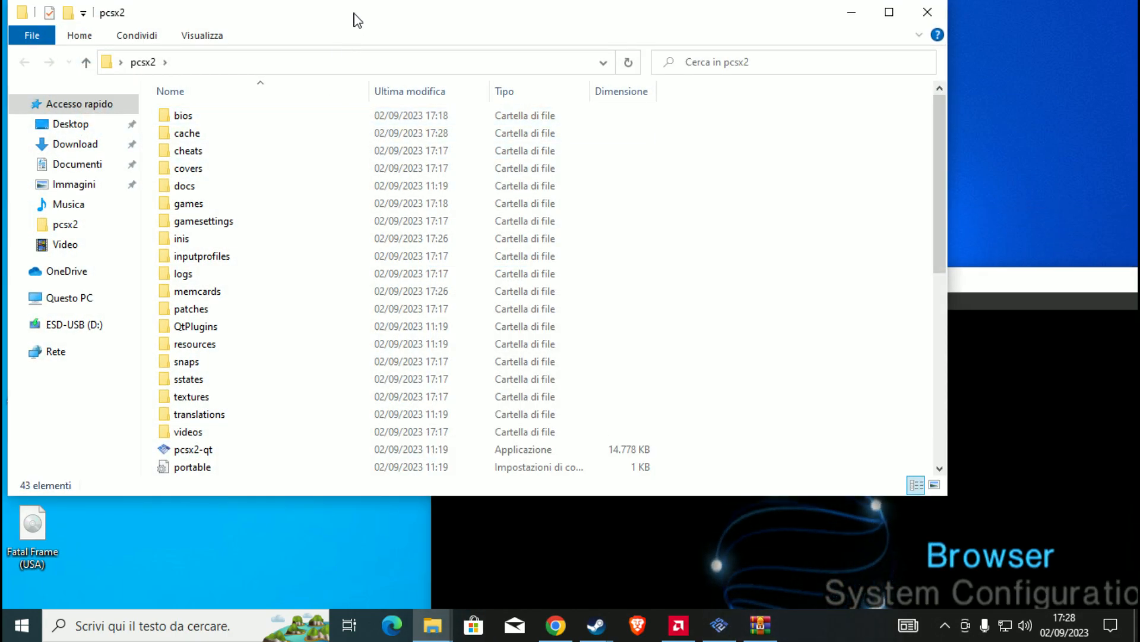
{"action": "left_click_drag", "start_coordinate": [356, 21], "coordinate": [627, 26]}
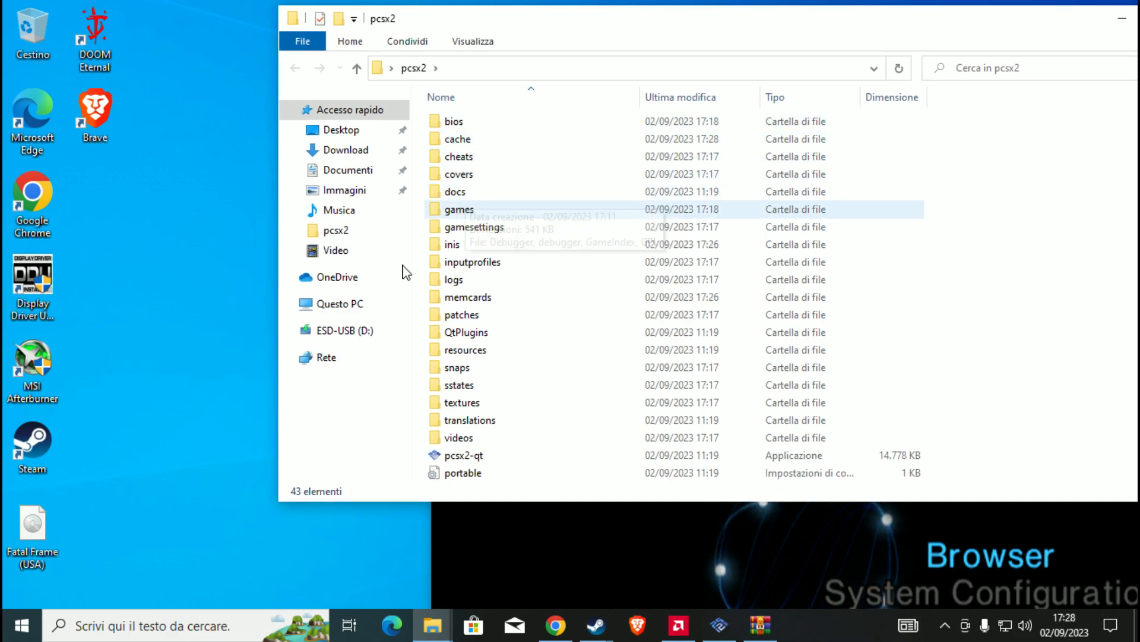
{"action": "left_click_drag", "start_coordinate": [33, 523], "coordinate": [486, 212]}
{"action": "left_click_drag", "start_coordinate": [1003, 44], "coordinate": [770, 34]}
{"action": "left_click", "coordinate": [817, 26]}
Return to the running PS2 BIOS and change the disc to the Fatal Frame (USA) image file from the games folder.
{"action": "left_click_drag", "start_coordinate": [896, 291], "coordinate": [611, 60]}
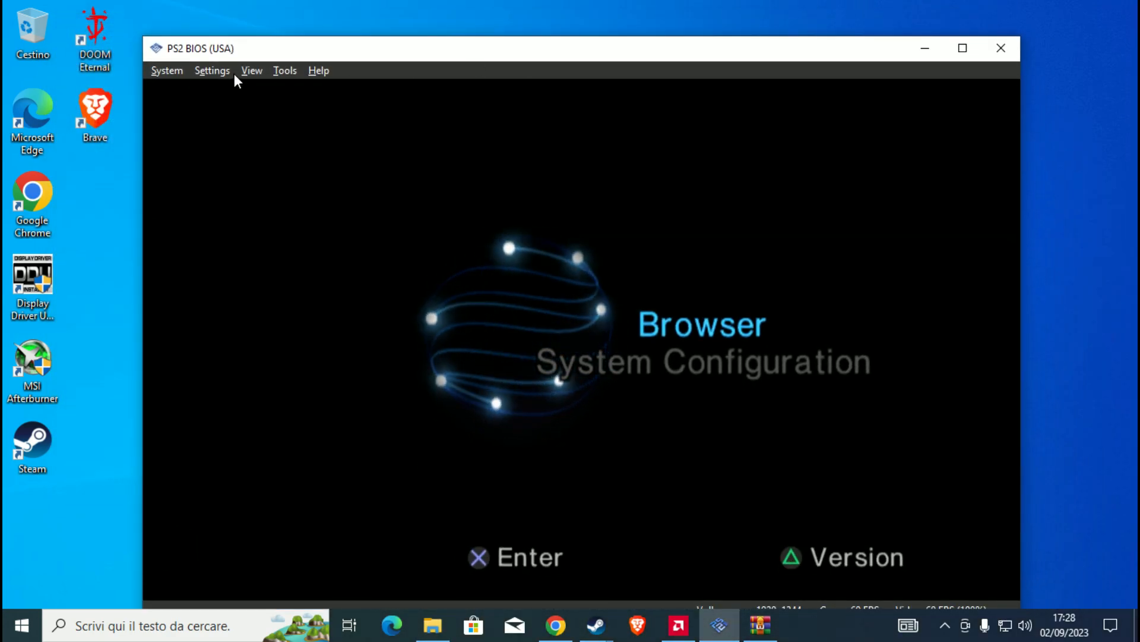
{"action": "left_click", "coordinate": [172, 76]}
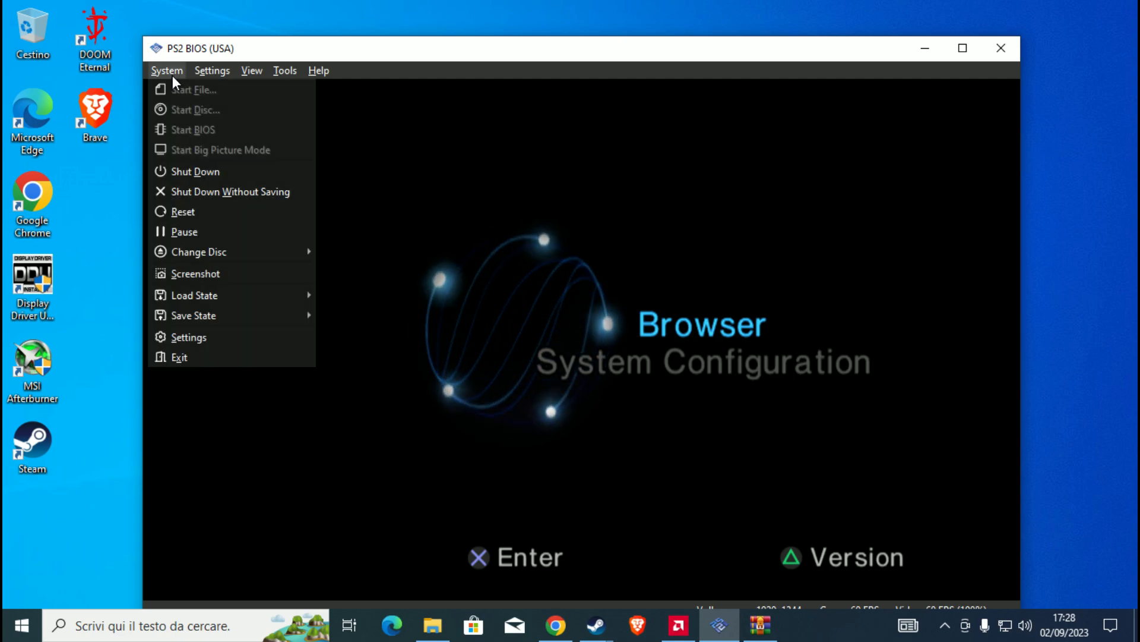
{"action": "mouse_move", "coordinate": [209, 70]}
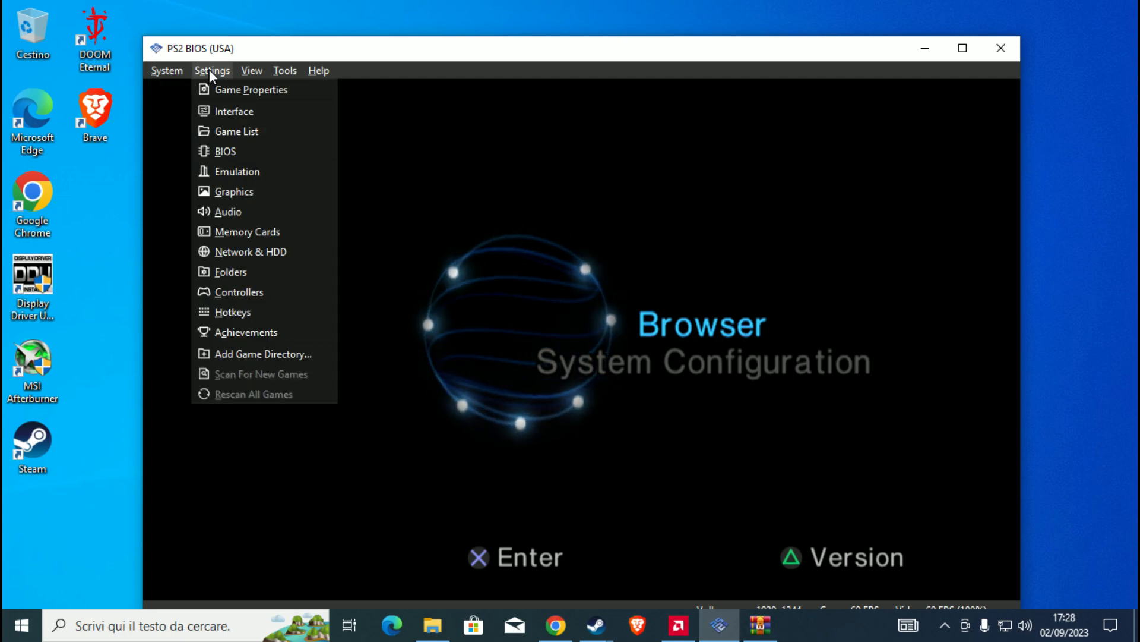
{"action": "mouse_move", "coordinate": [170, 67]}
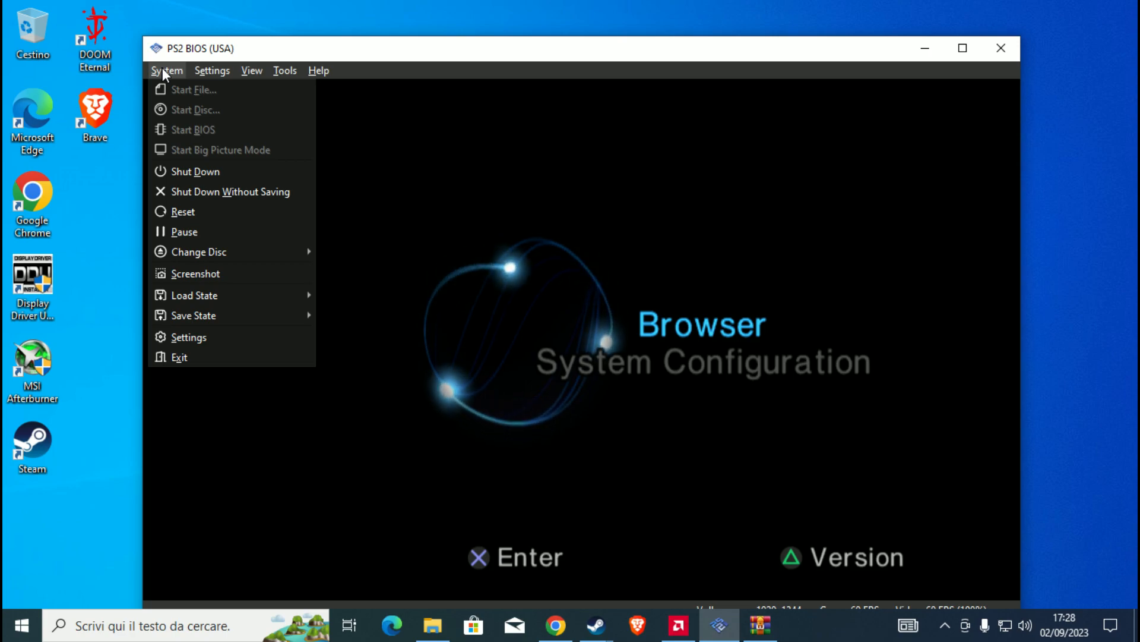
{"action": "mouse_move", "coordinate": [233, 258]}
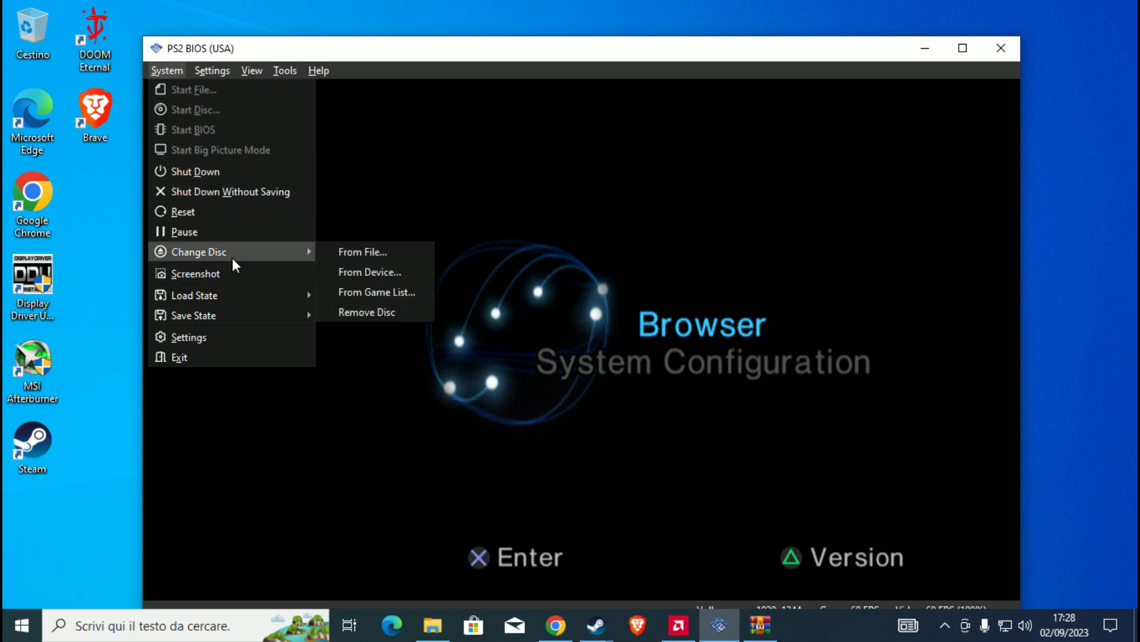
{"action": "left_click", "coordinate": [380, 251]}
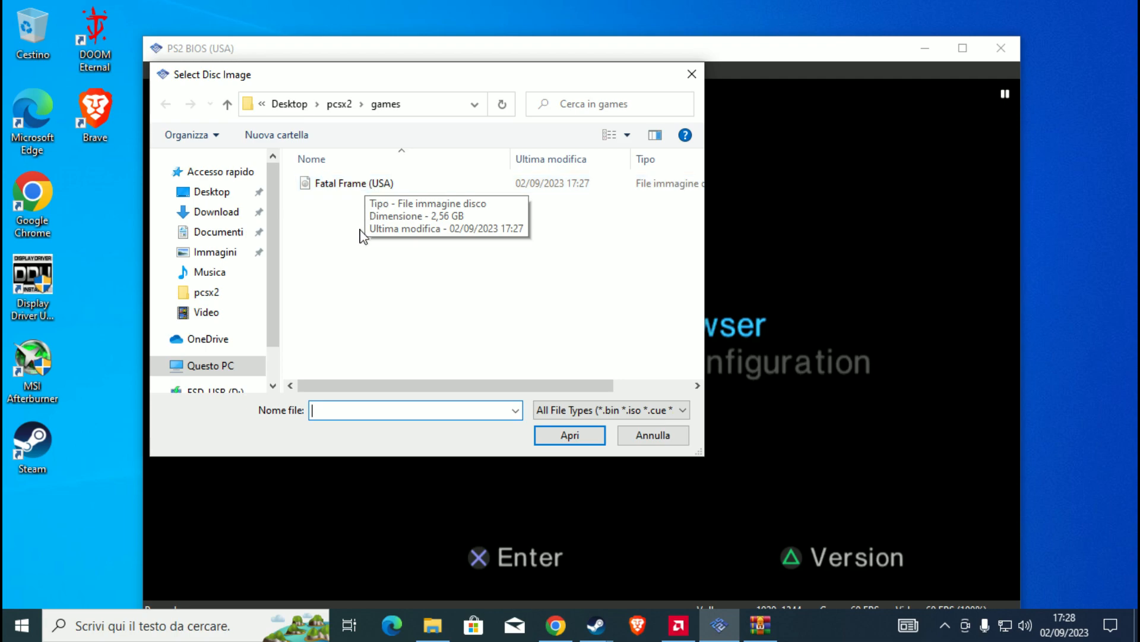
{"action": "left_click", "coordinate": [350, 186]}
{"action": "double_click", "coordinate": [350, 186]}
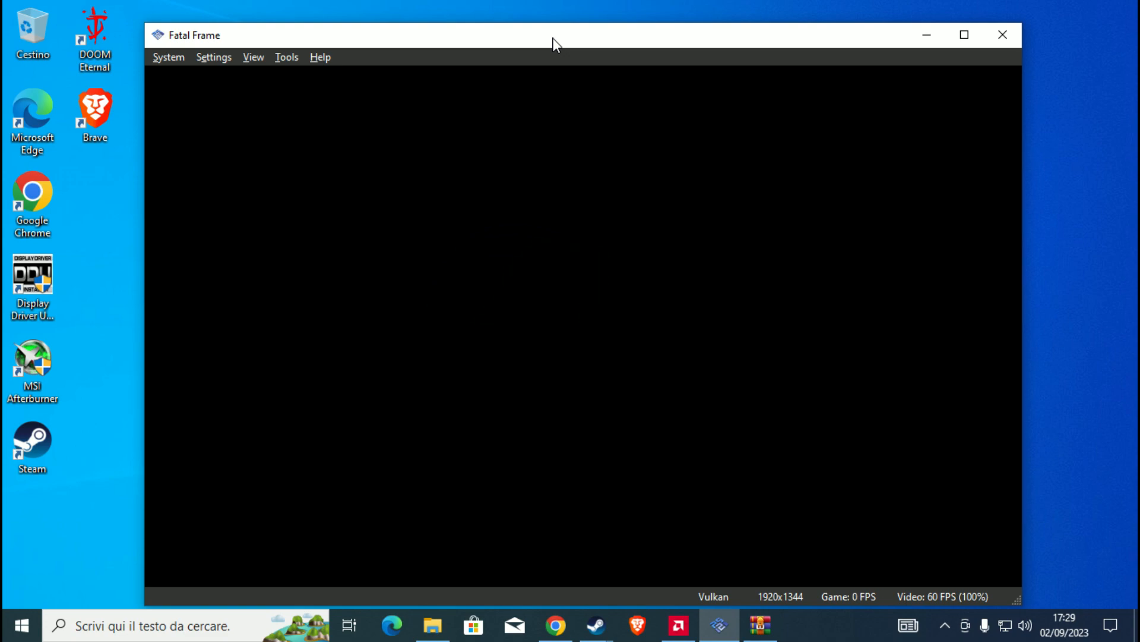
Switch the running Fatal Frame game to fullscreen display.
{"action": "left_click", "coordinate": [211, 56]}
{"action": "mouse_move", "coordinate": [251, 58]}
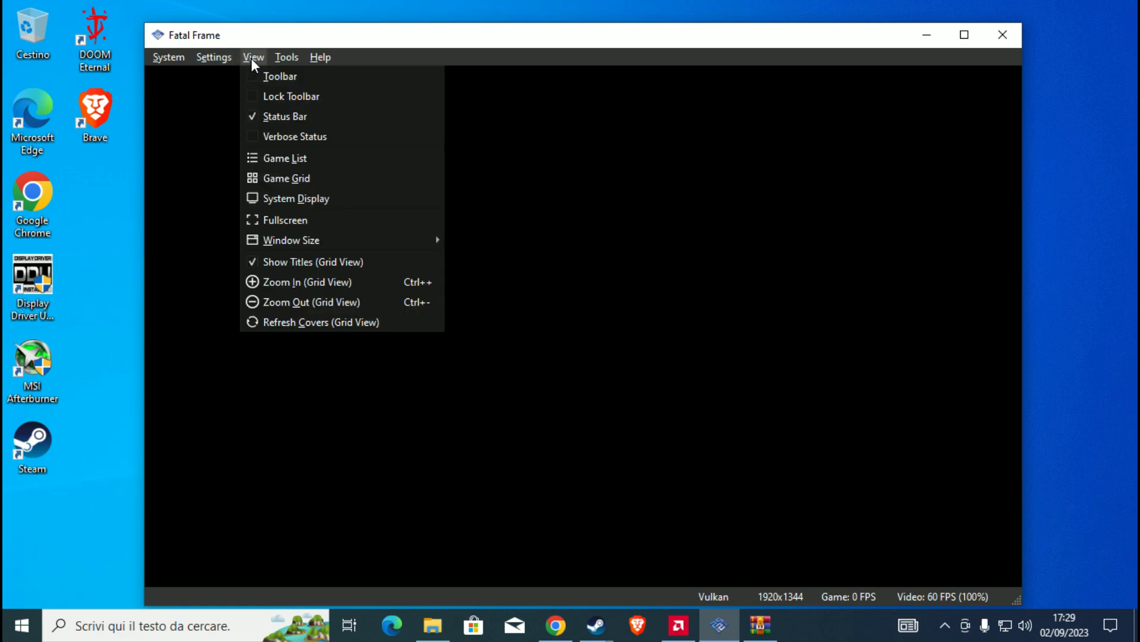
{"action": "left_click", "coordinate": [303, 220]}
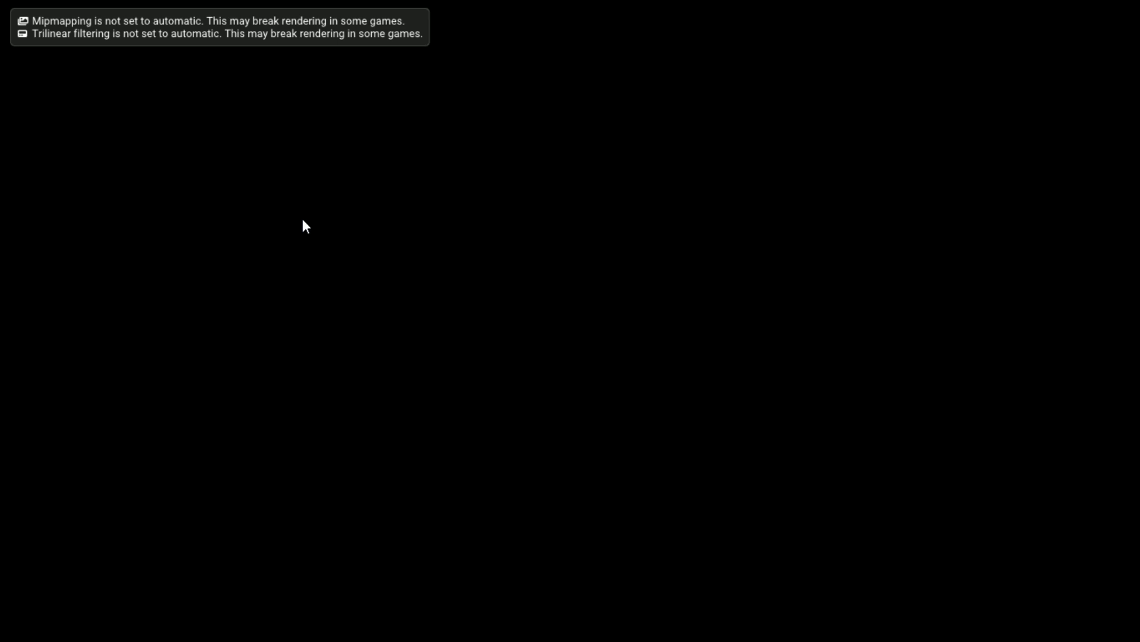